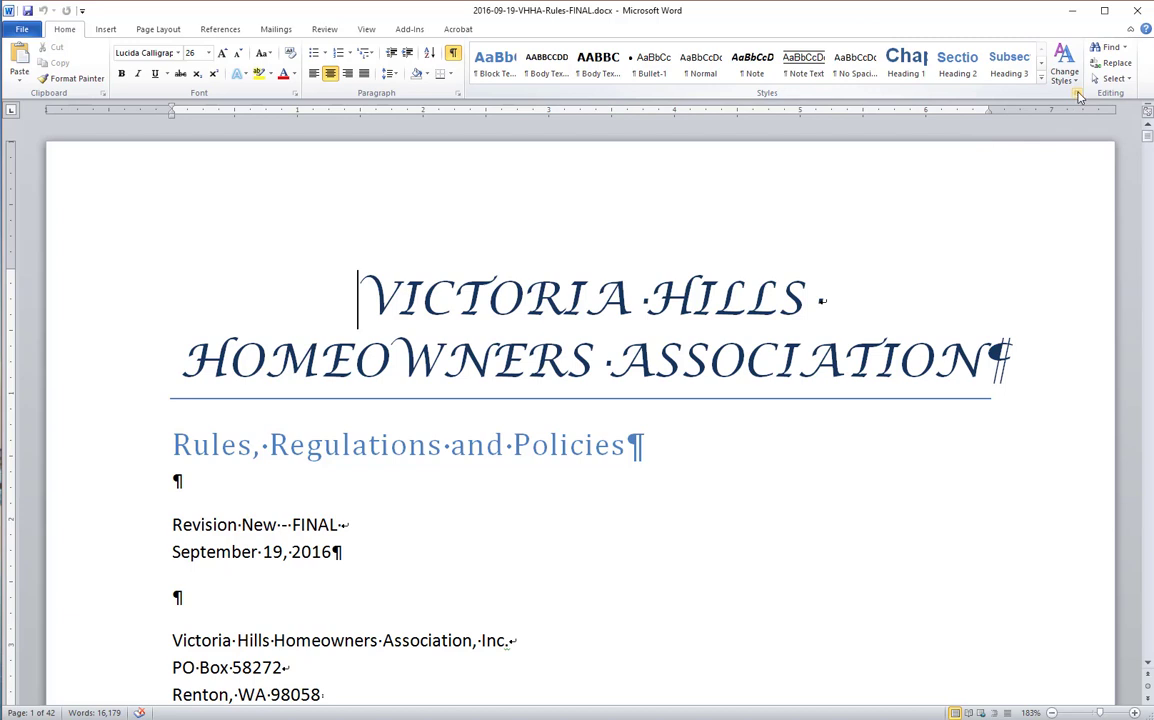
# Show the full list of styles and find the style applied to the September 19, 2016 line on the cover page
pyautogui.click(1074, 94)
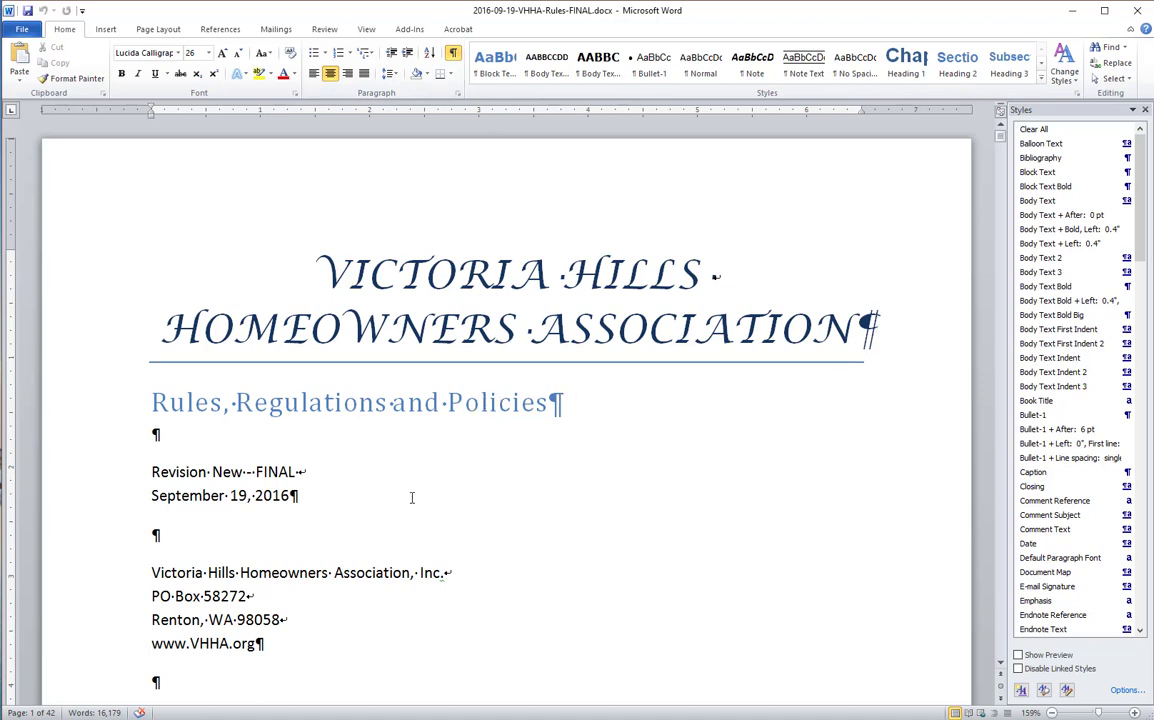
pyautogui.scroll(-2, 530, 460)
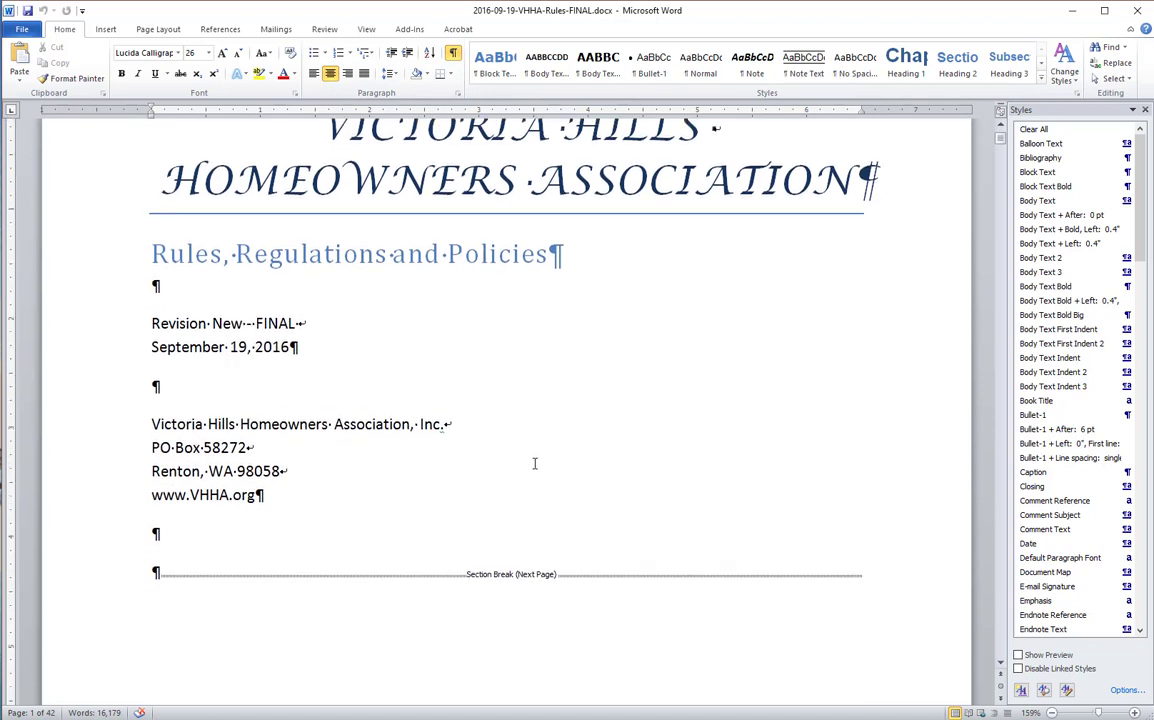
pyautogui.click(275, 346)
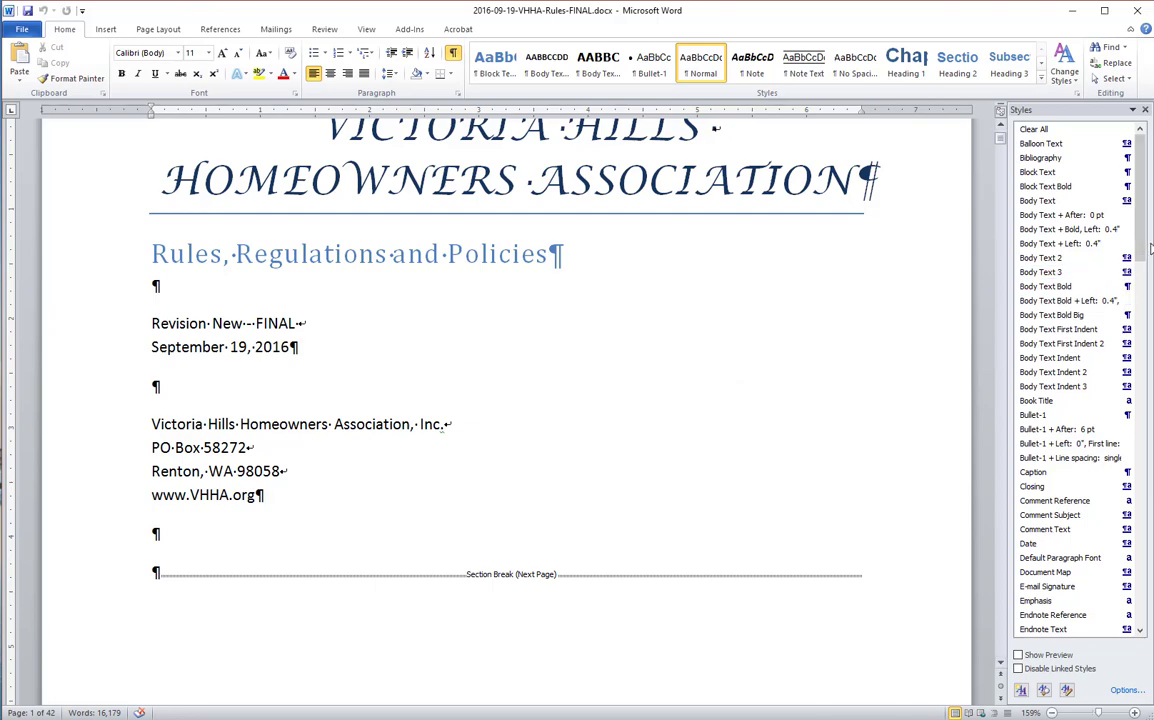
pyautogui.moveTo(1143, 236); pyautogui.dragTo(1134, 525)
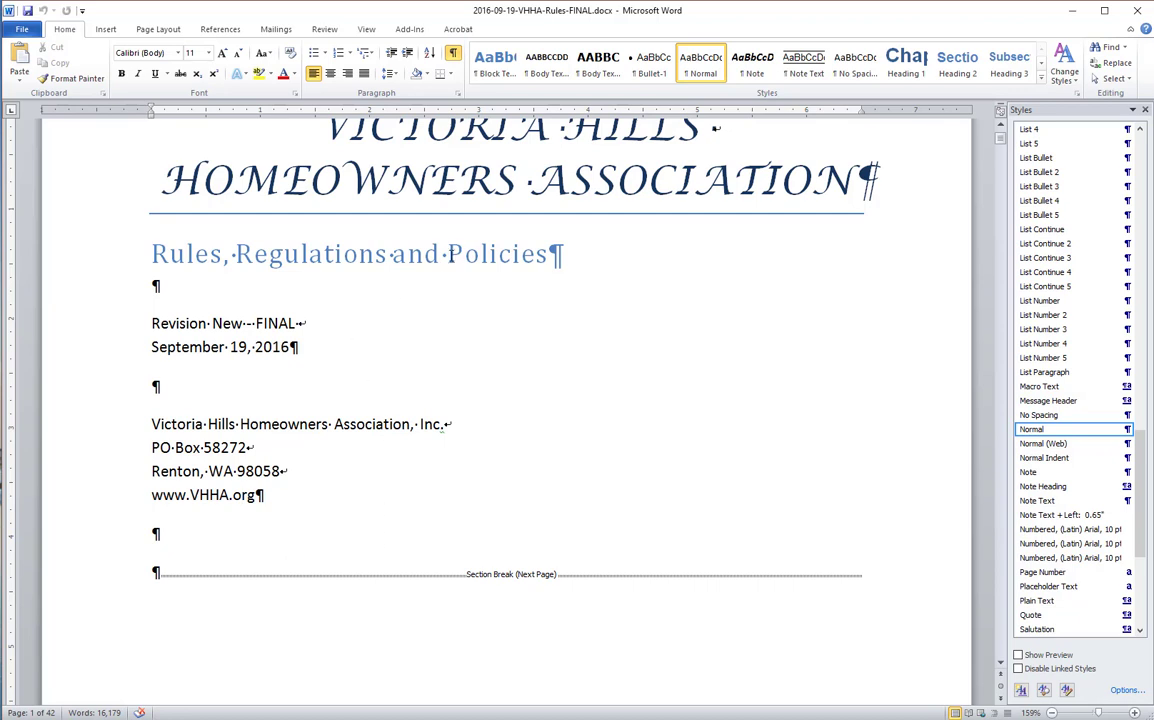
# Find the style applied to the "Rules, Regulations and Policies" line in the style list
pyautogui.click(483, 253)
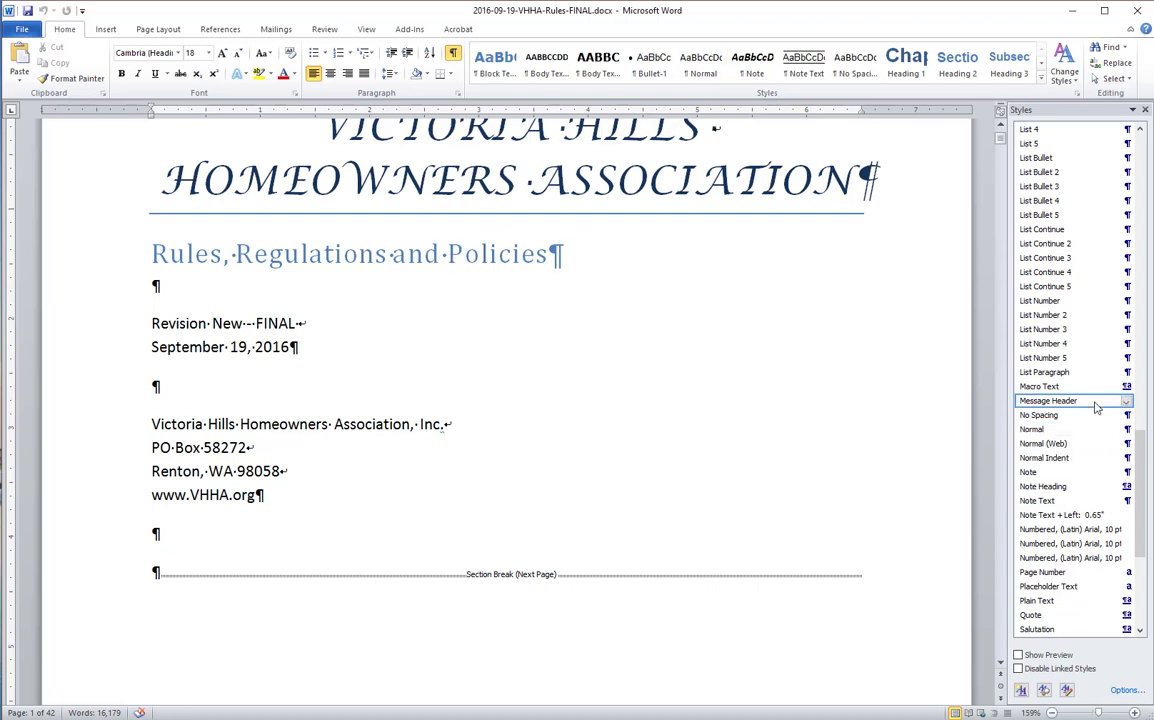
pyautogui.moveTo(1141, 502); pyautogui.dragTo(1141, 207)
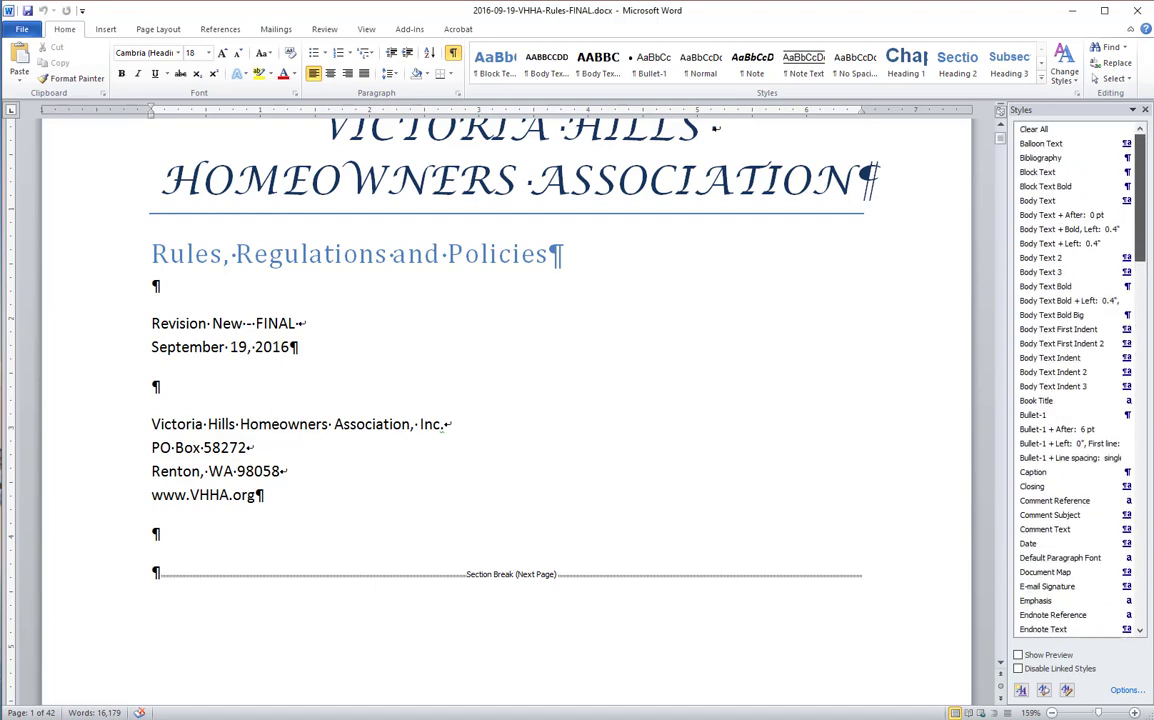
pyautogui.scroll(-20, 1075, 380)
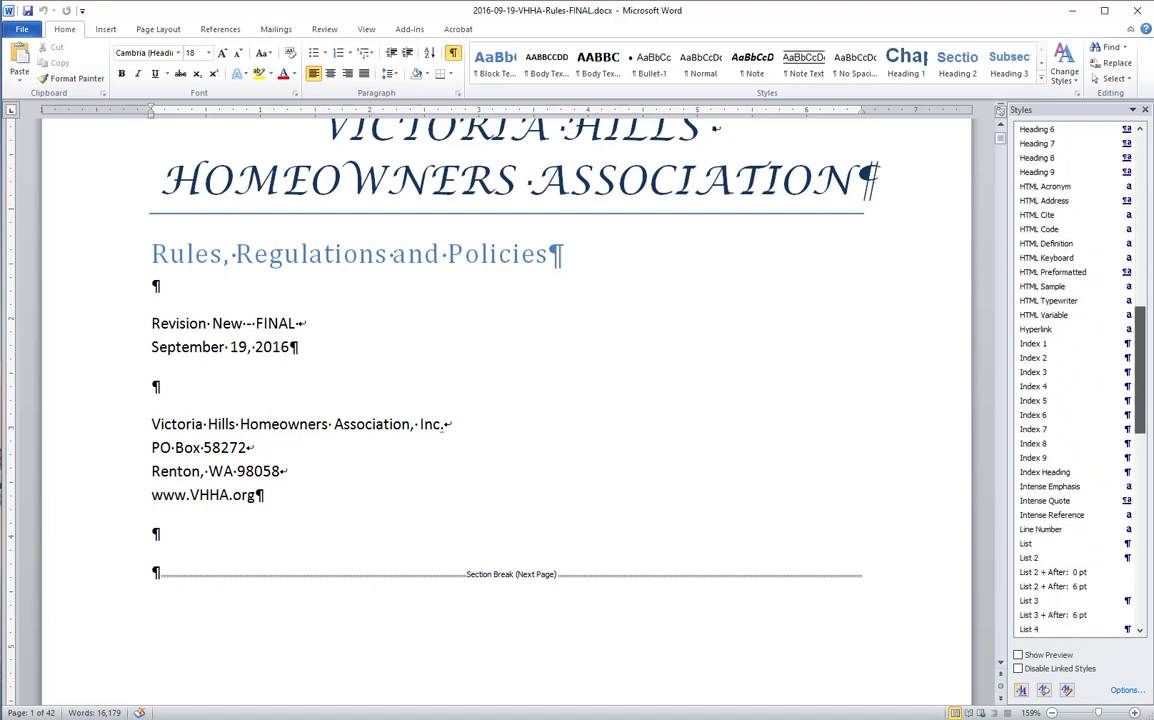
pyautogui.scroll(-10, 1075, 450)
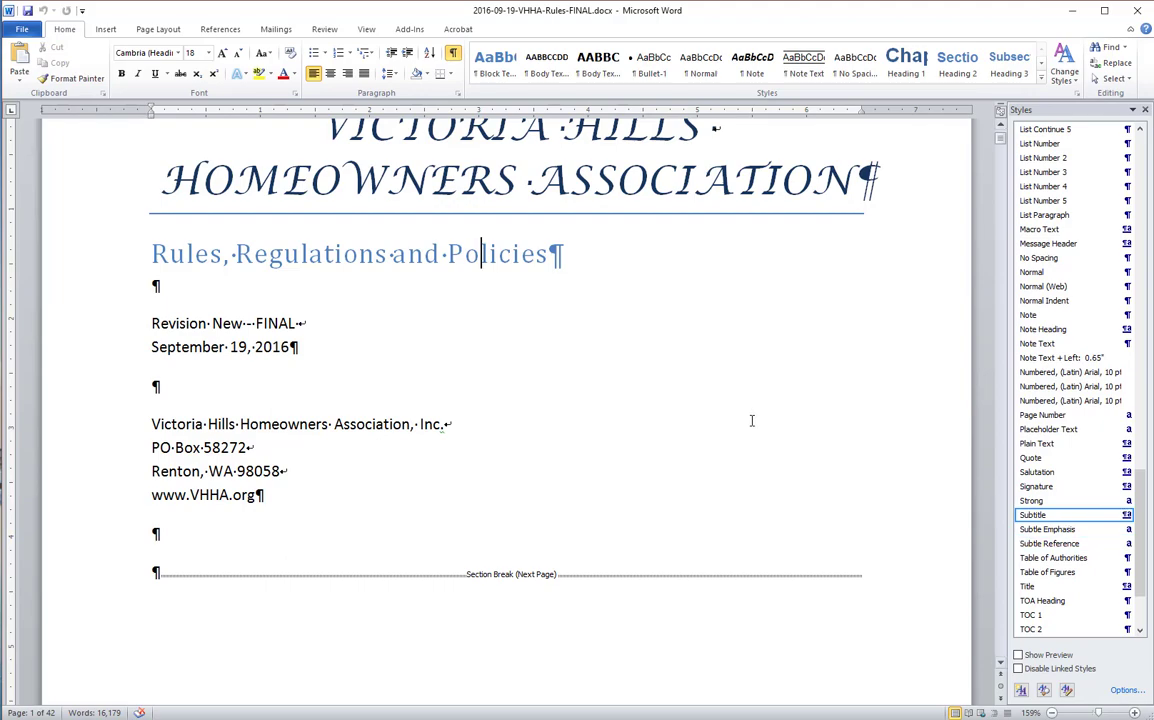
# Find the style applied to Chapter 1's "Section I. Introduction" heading and view its formatting details
pyautogui.scroll(-5, 752, 420)
pyautogui.scroll(-5, 701, 403)
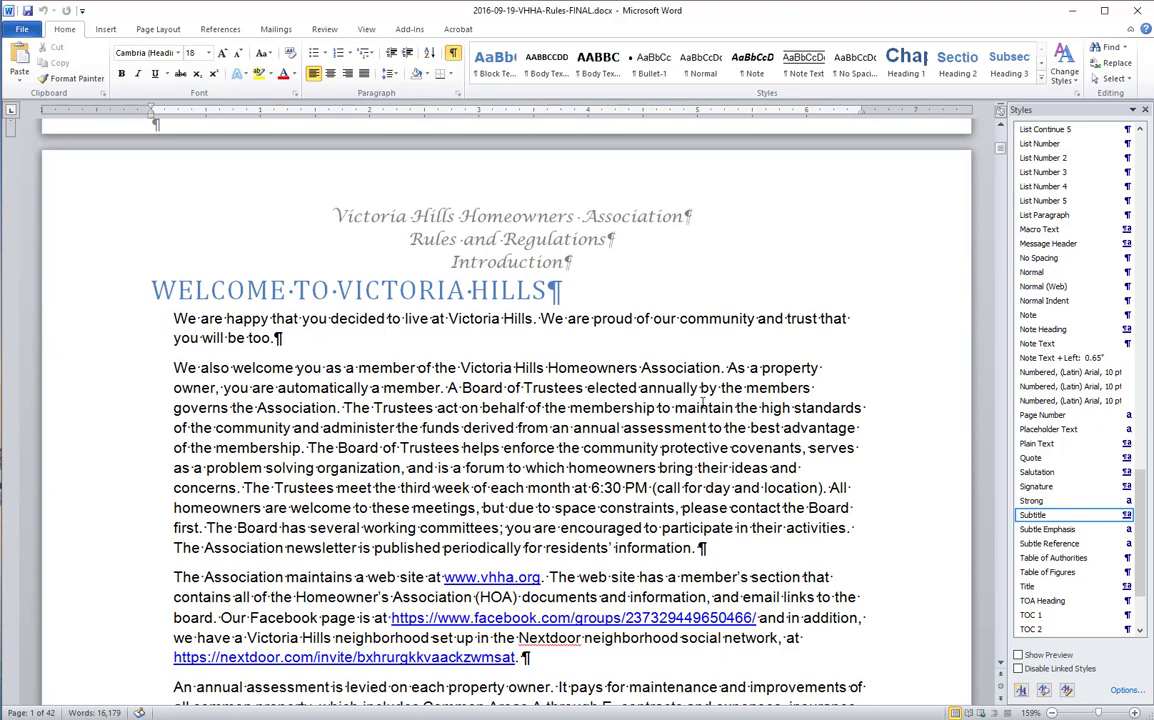
pyautogui.scroll(-2, 709, 398)
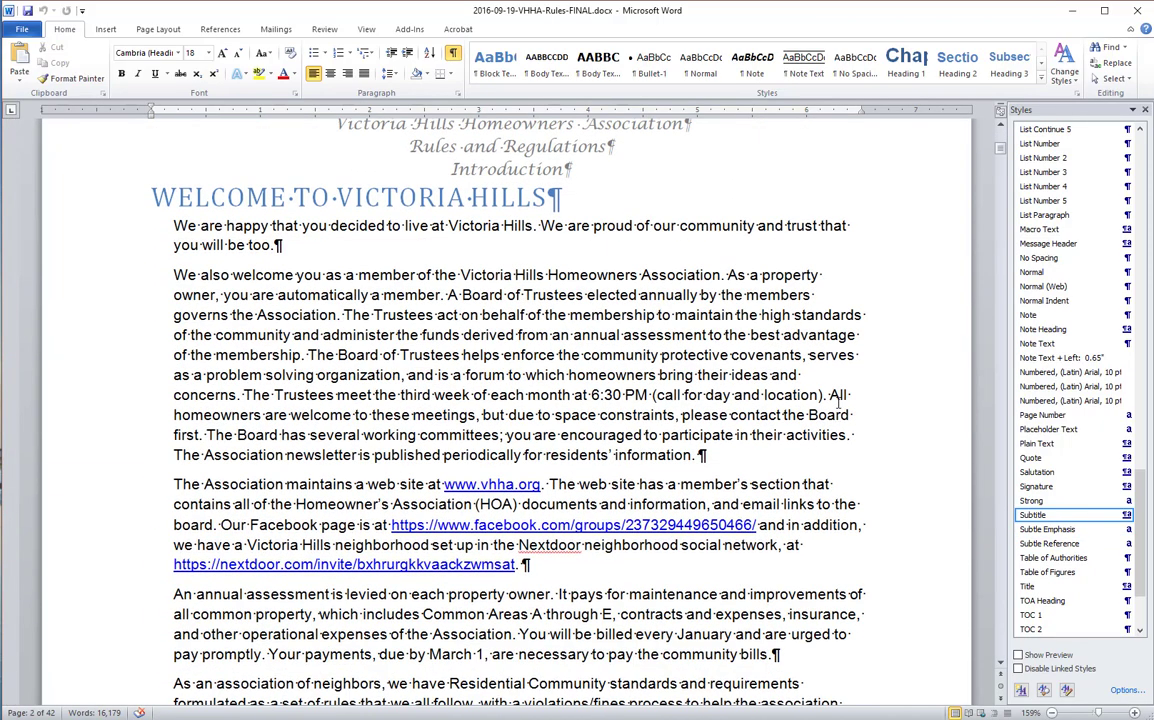
pyautogui.scroll(-20, 838, 398)
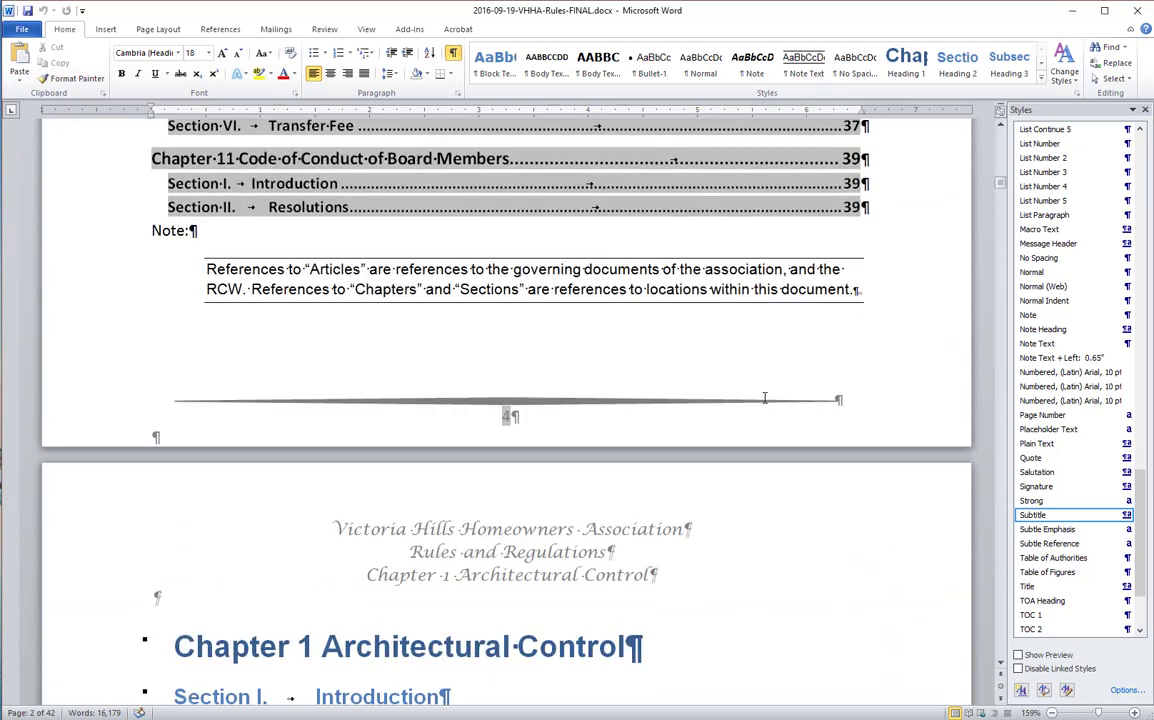
pyautogui.scroll(-8, 765, 398)
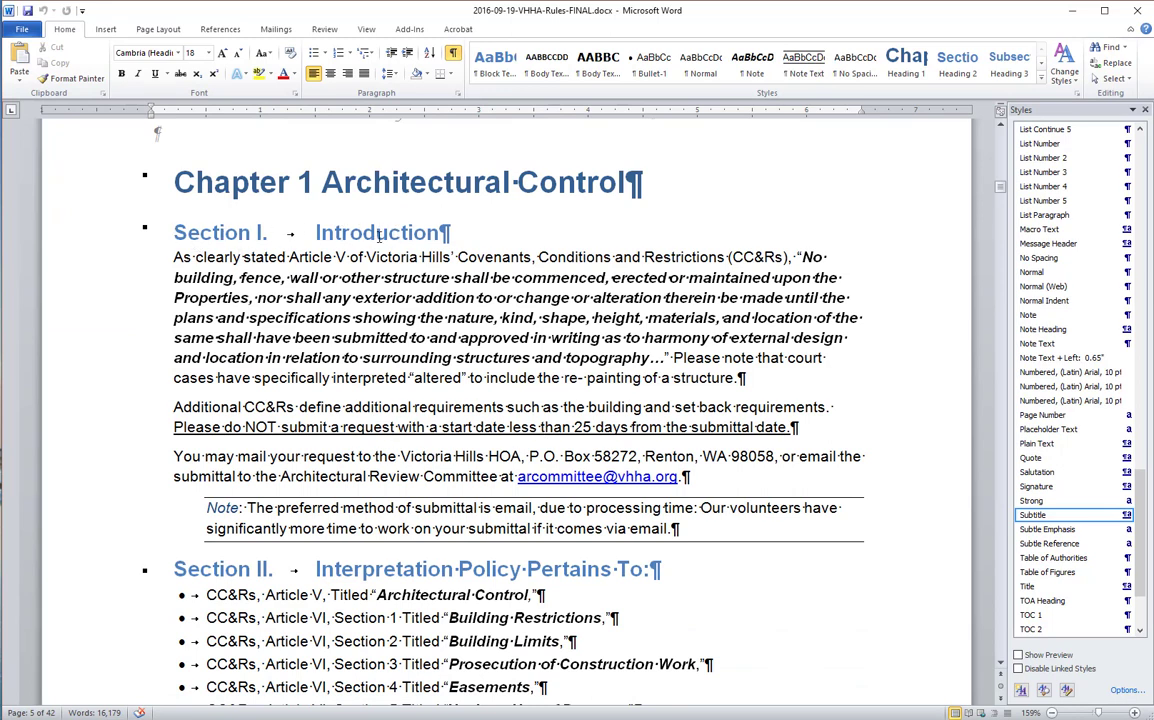
pyautogui.click(378, 232)
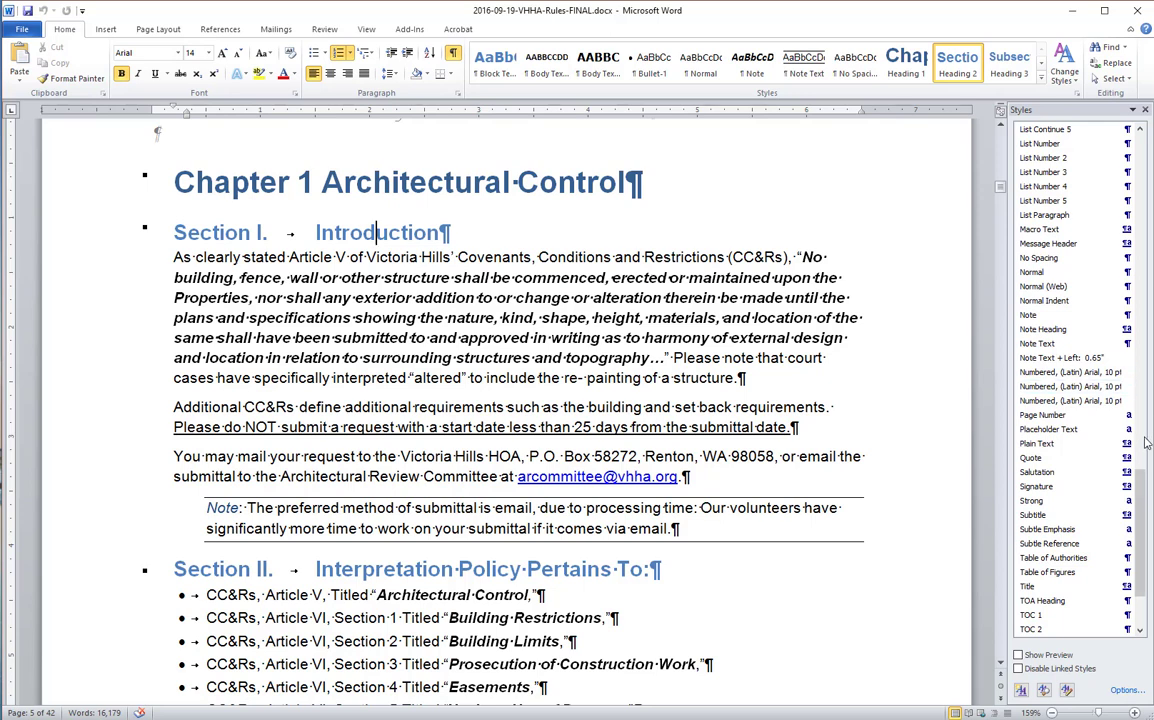
pyautogui.scroll(15, 1035, 400)
pyautogui.scroll(5, 1089, 408)
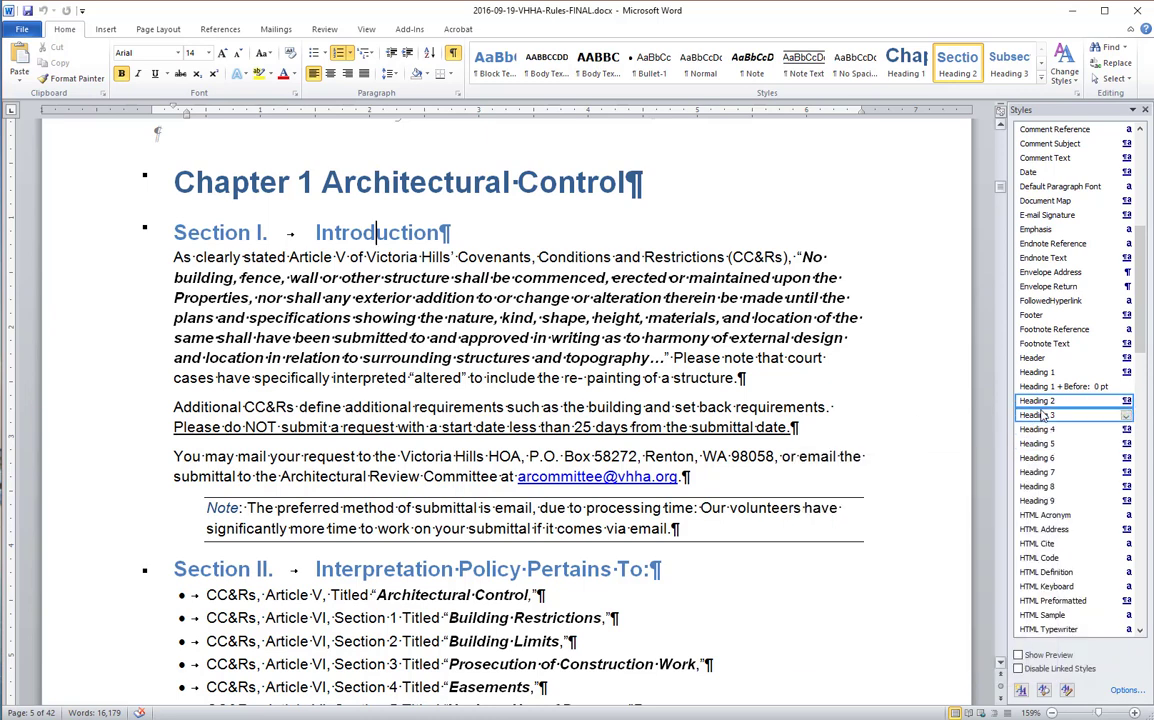
pyautogui.moveTo(1064, 408)
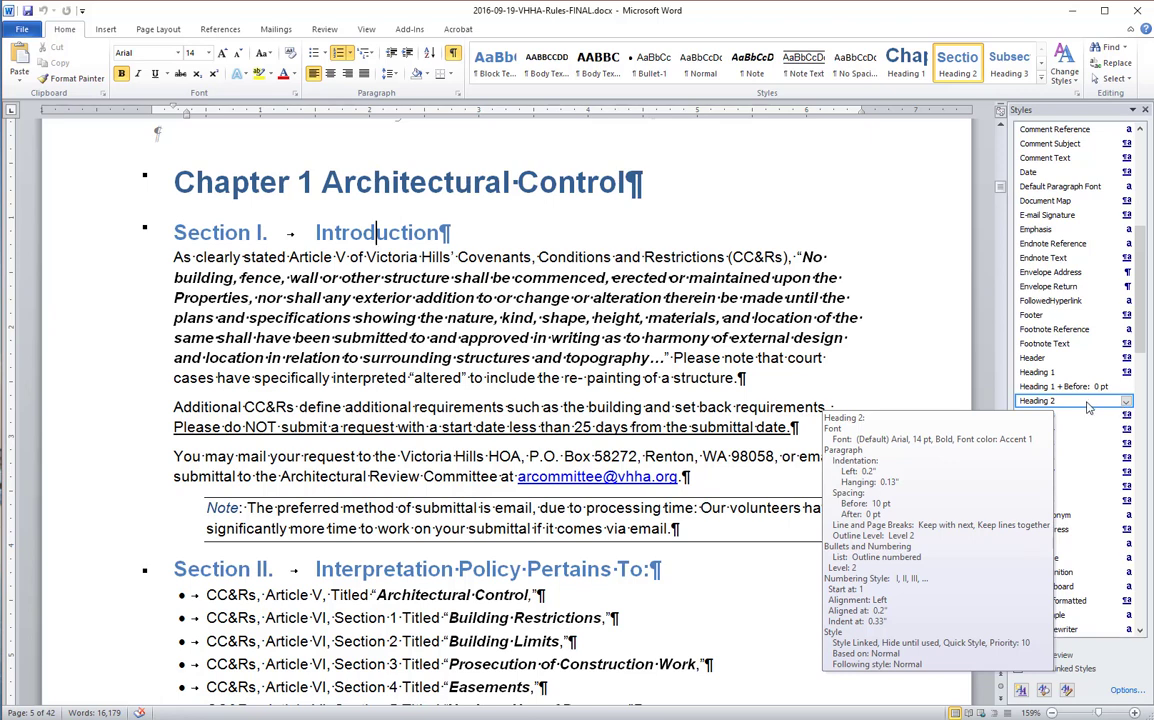
# Modify the Heading 2 style to use the black Text 1 theme color for its font
pyautogui.rightClick(1088, 404)
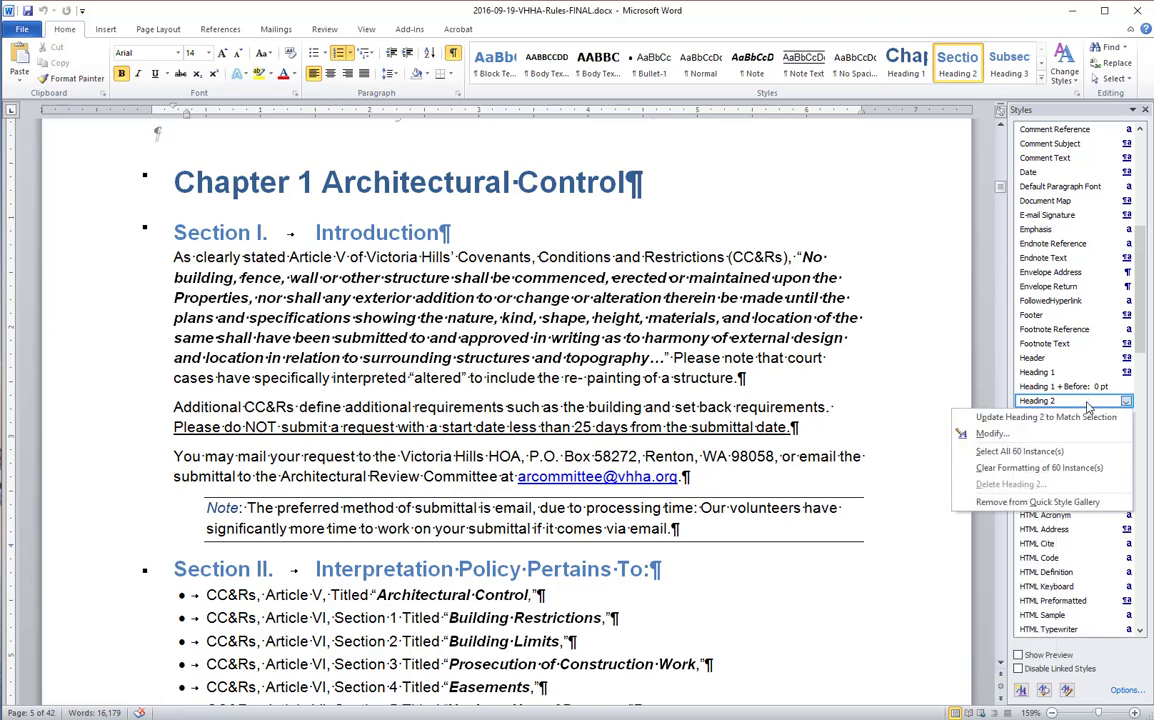
pyautogui.click(1018, 436)
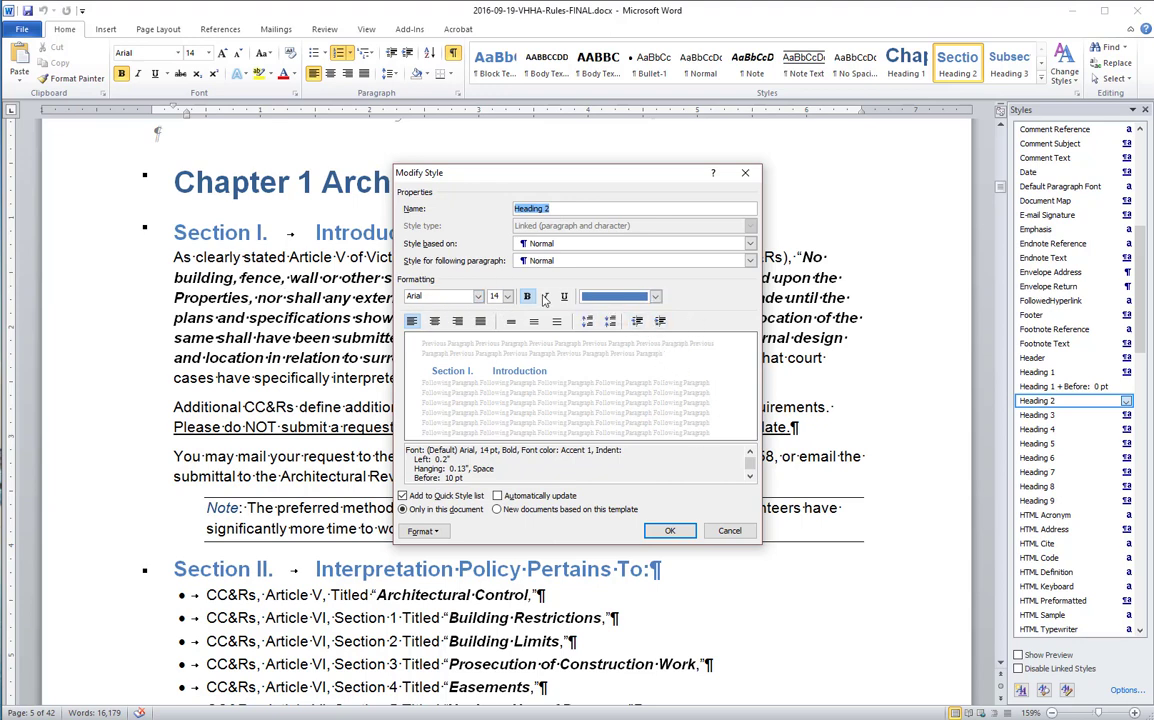
pyautogui.click(655, 297)
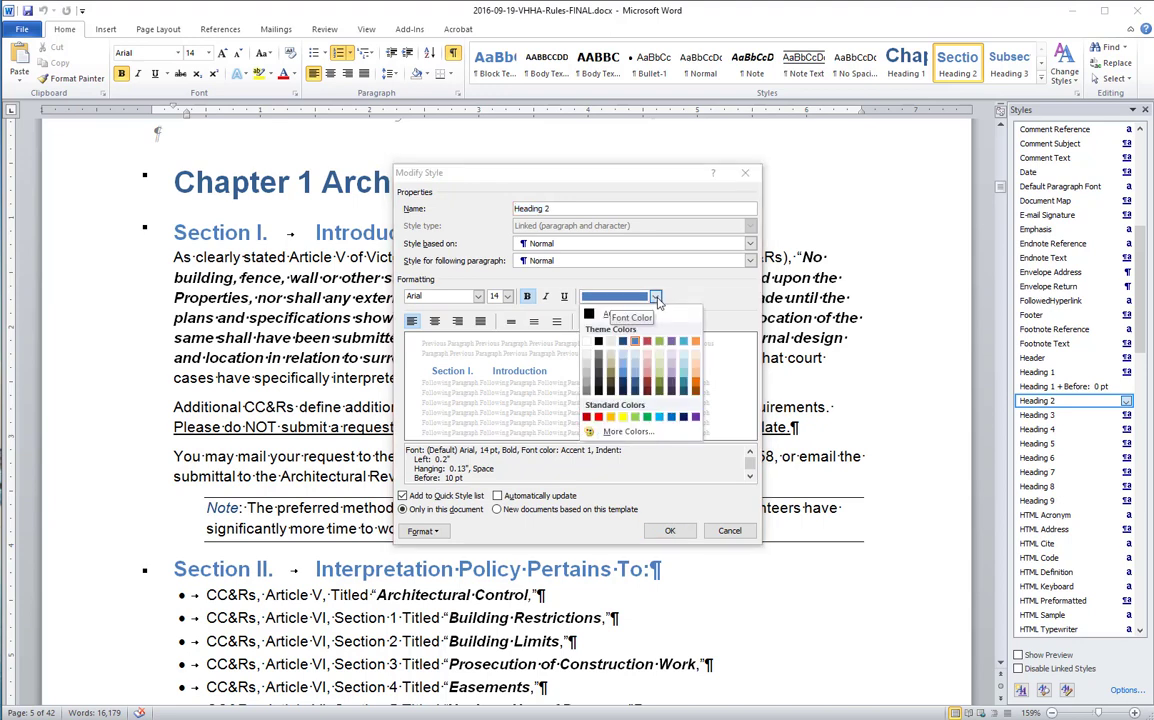
pyautogui.click(598, 343)
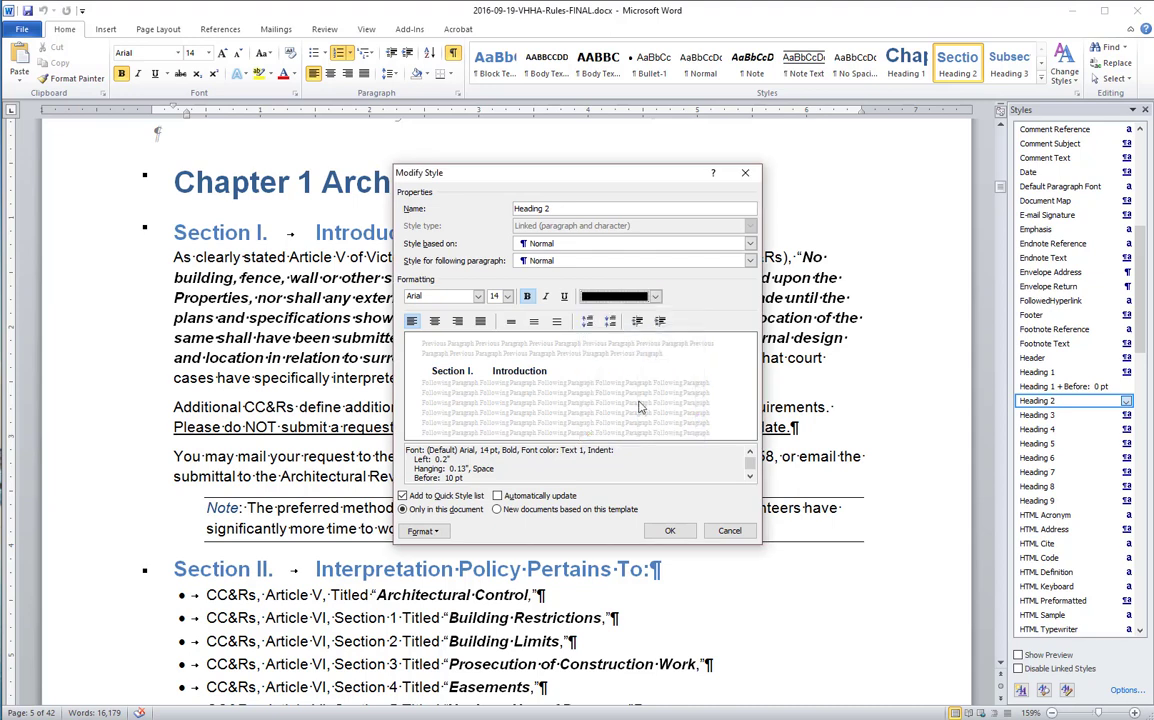
pyautogui.click(670, 531)
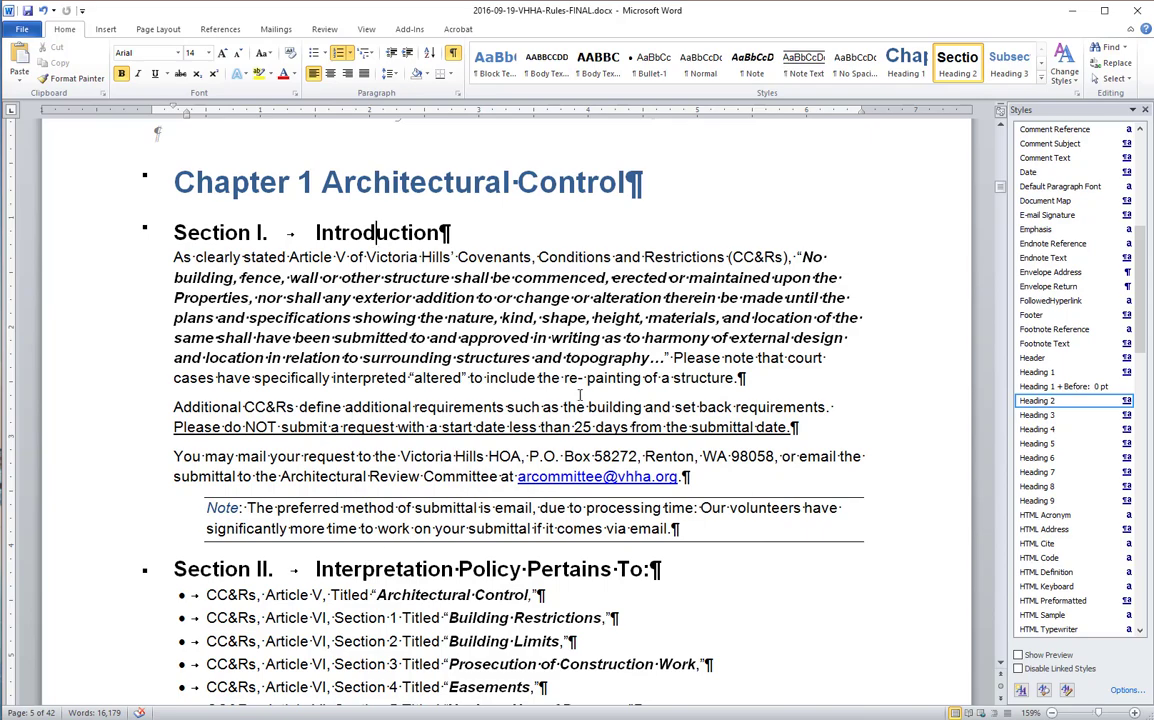
# Examine the section headings in Chapter 1 and Chapter 11 for the Heading 2 color change, returning to Chapter 1
pyautogui.scroll(-7, 579, 395)
pyautogui.scroll(-15, 755, 433)
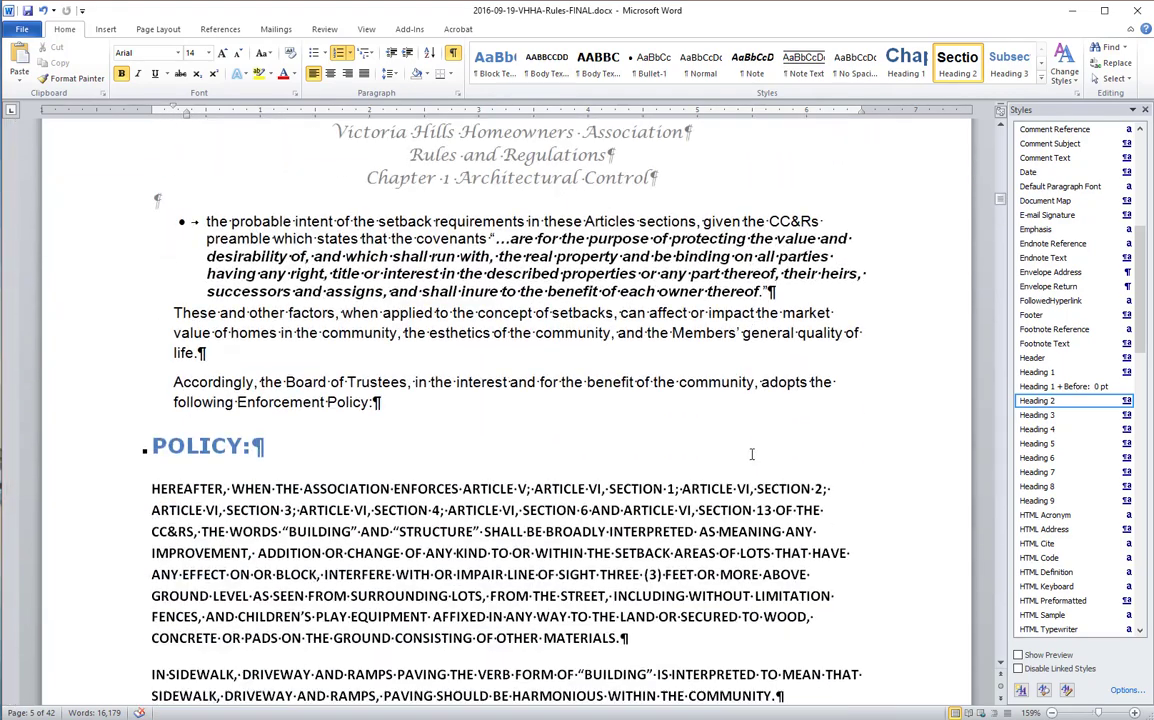
pyautogui.scroll(-5, 770, 480)
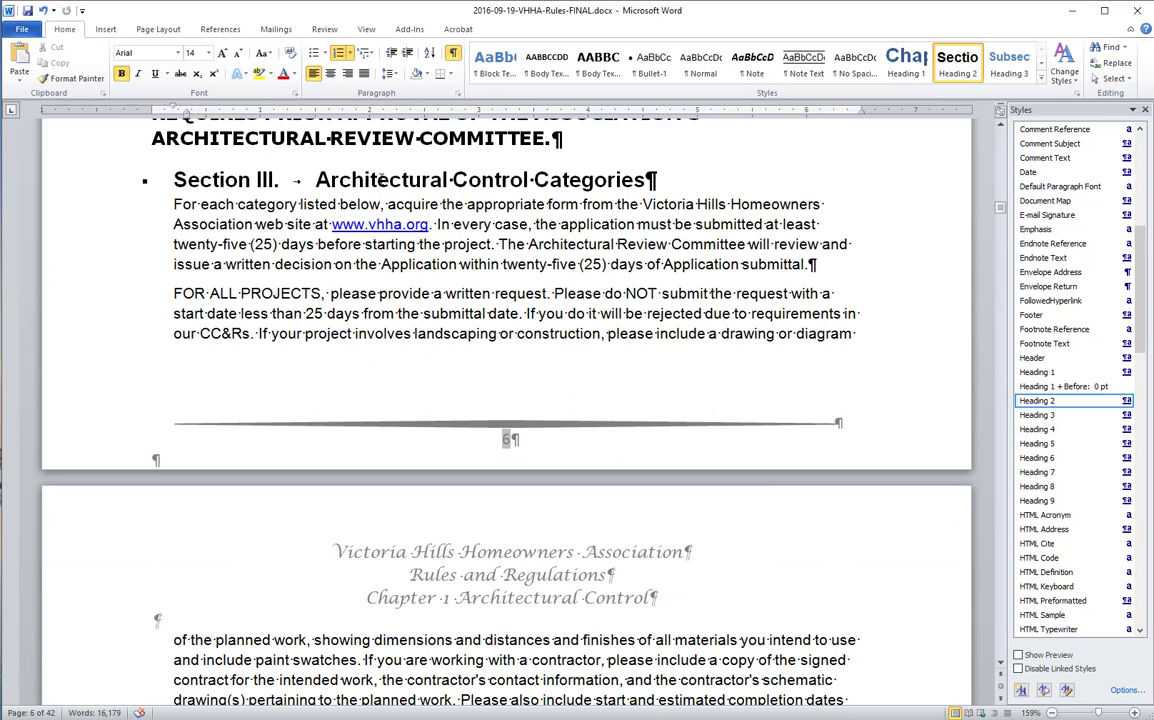
pyautogui.click(378, 179)
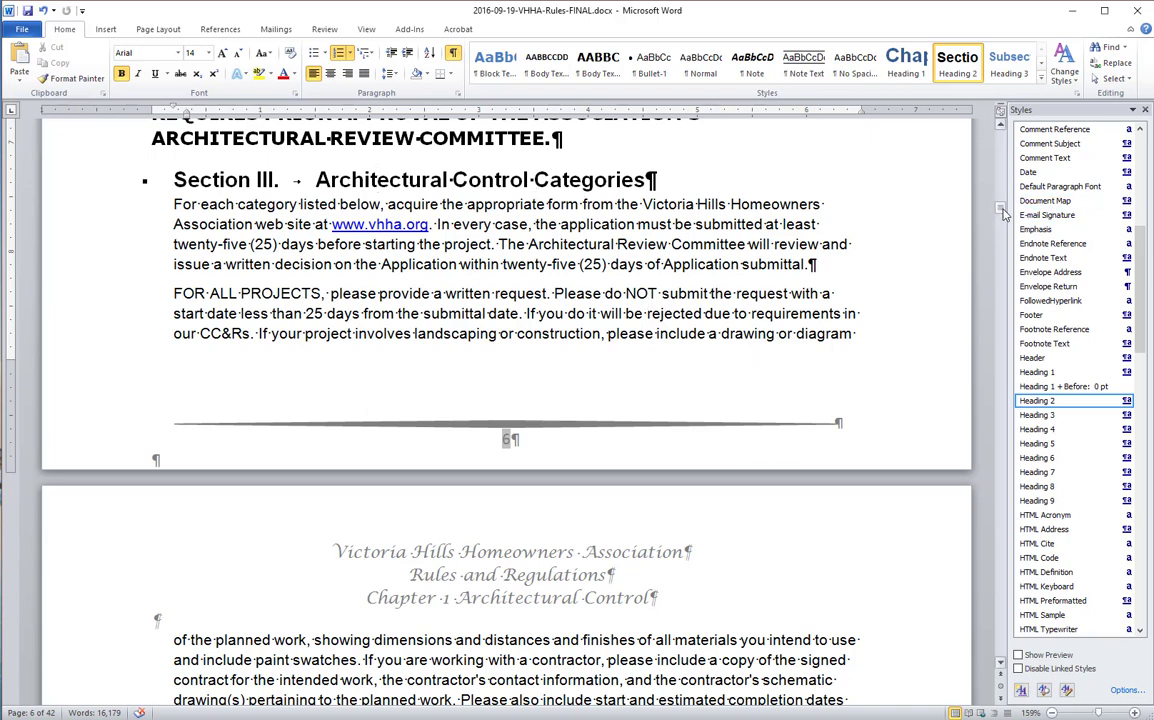
pyautogui.moveTo(1000, 207); pyautogui.dragTo(1013, 612)
pyautogui.click(376, 454)
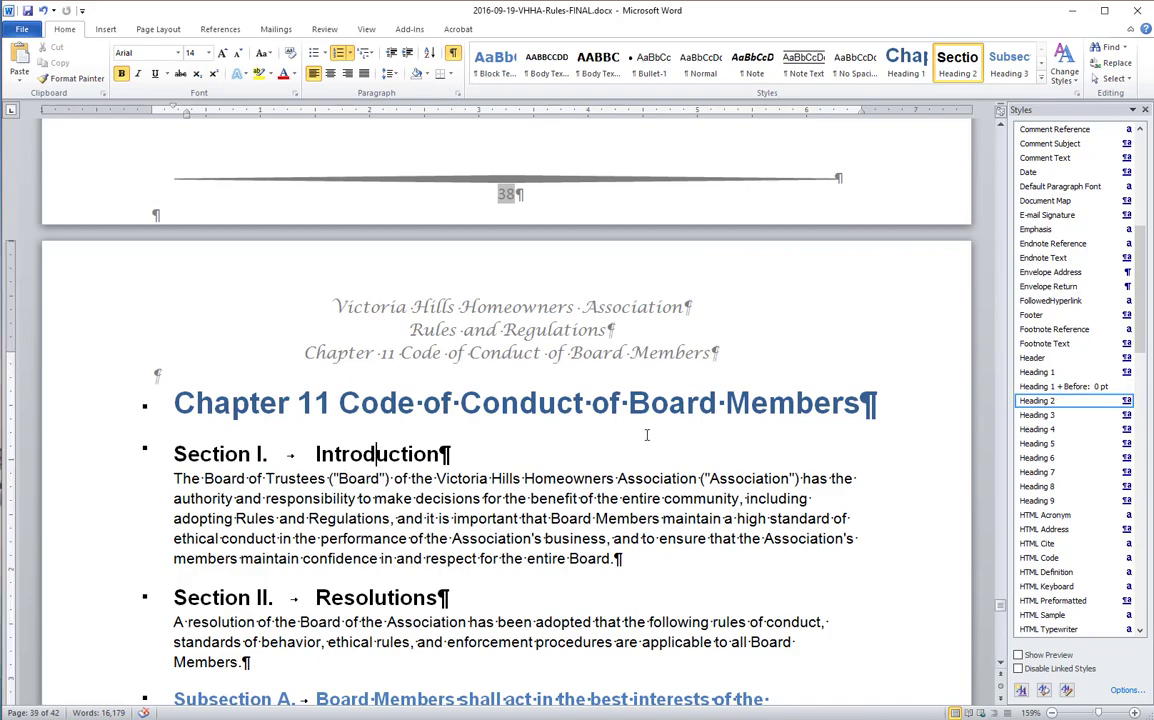
pyautogui.moveTo(998, 609); pyautogui.dragTo(1006, 190)
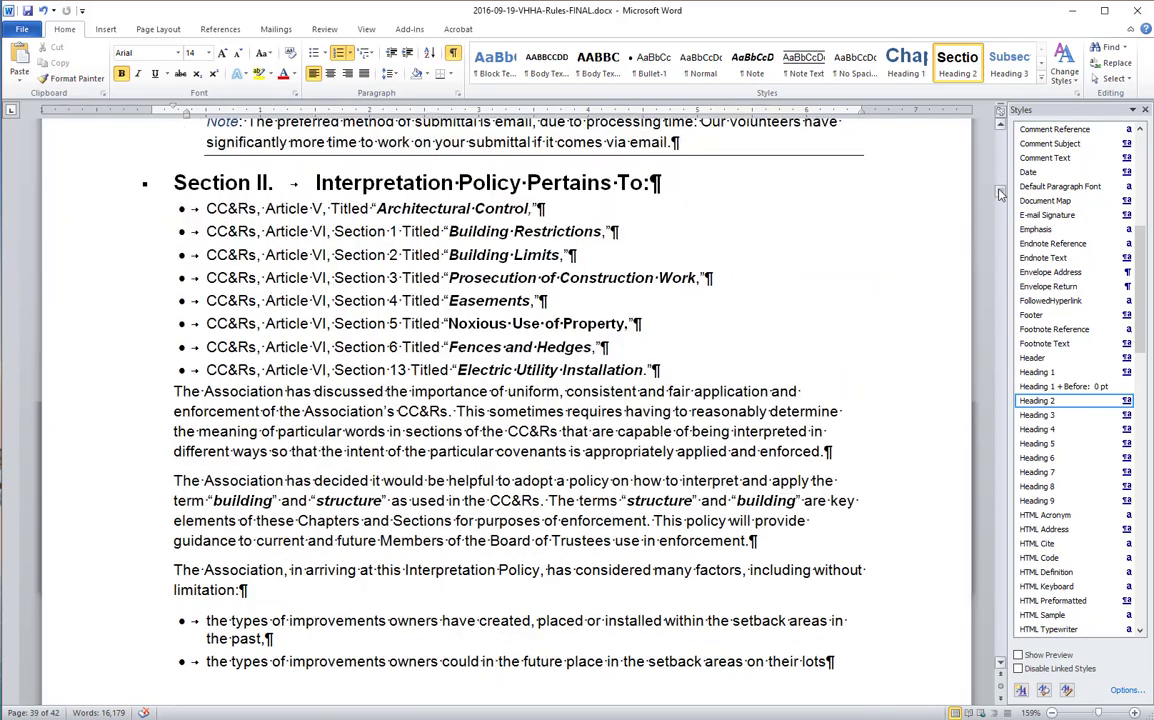
pyautogui.click(747, 304)
pyautogui.scroll(10, 747, 304)
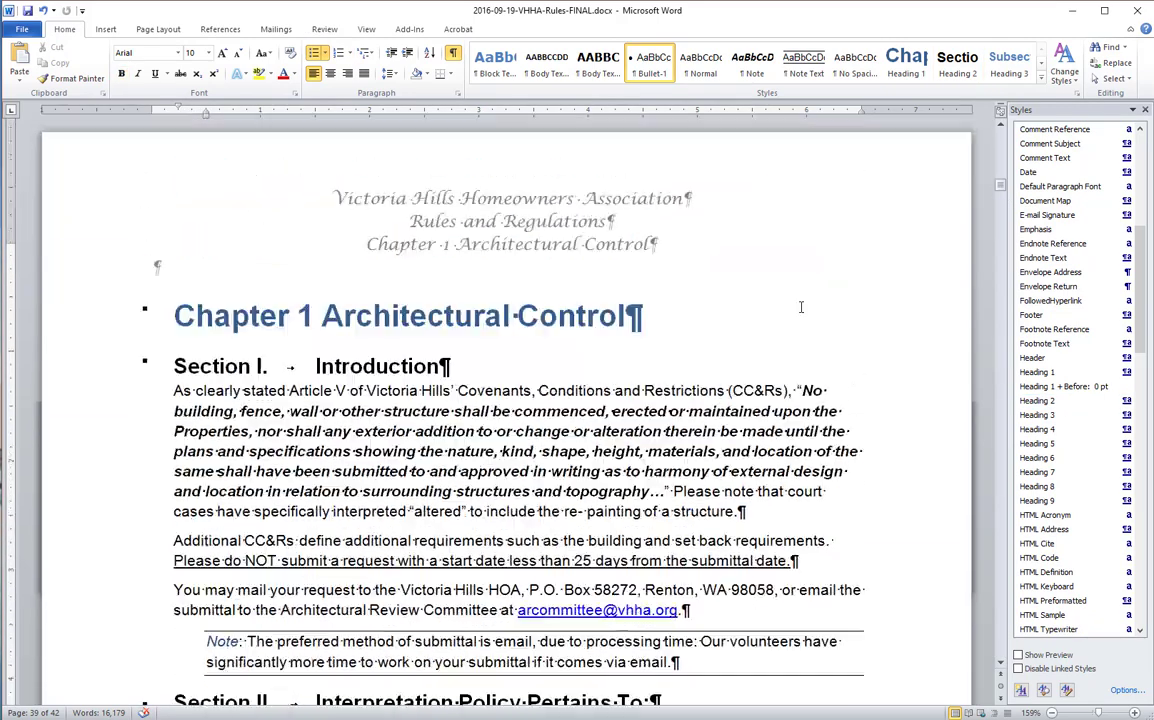
# Modify the Heading 2 style to use the blue Accent 1 theme color for its font
pyautogui.moveTo(399, 388); pyautogui.dragTo(388, 388)
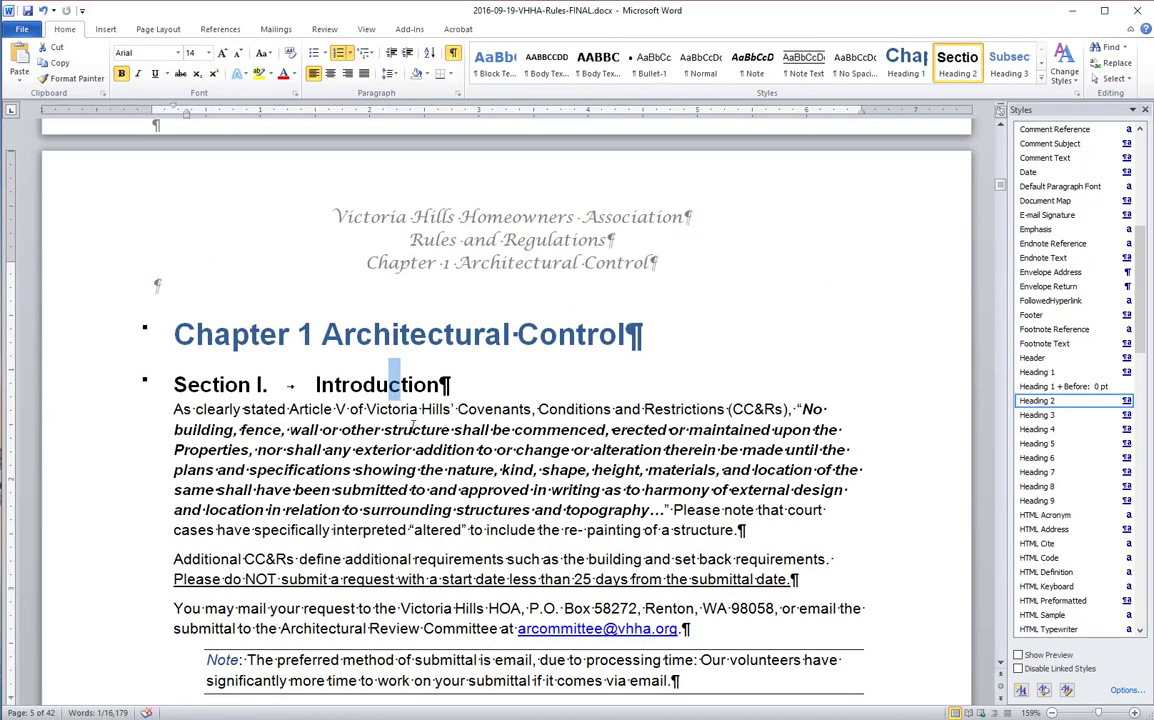
pyautogui.click(364, 366)
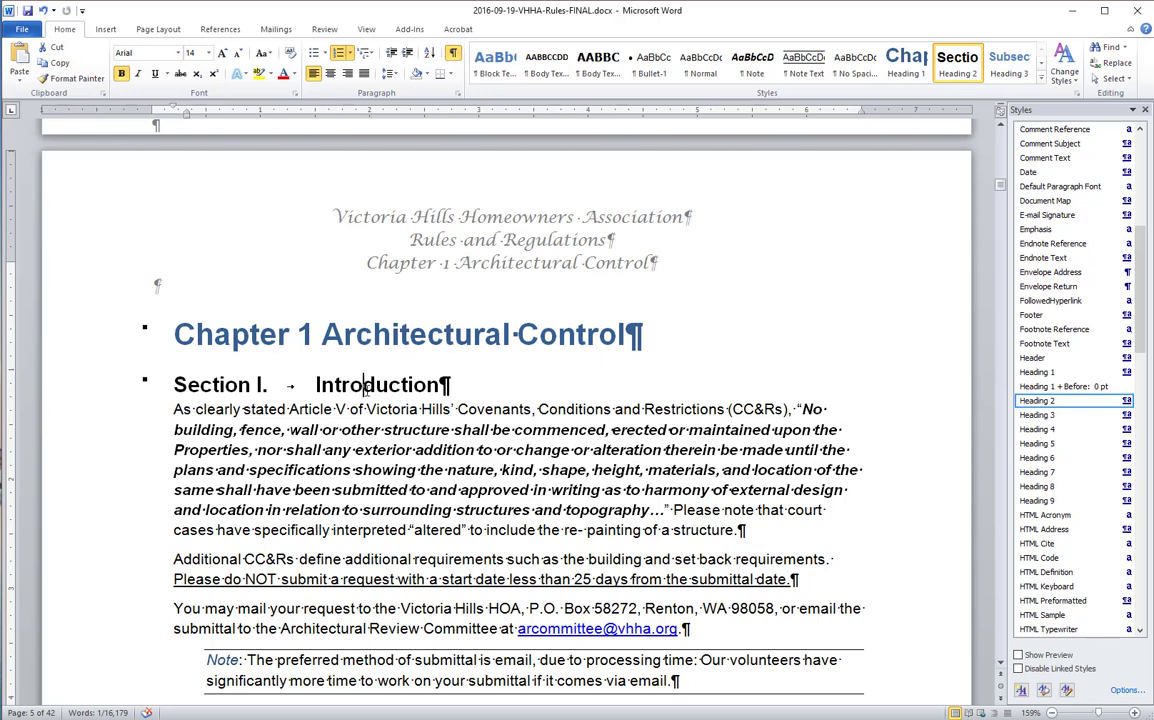
pyautogui.rightClick(1051, 402)
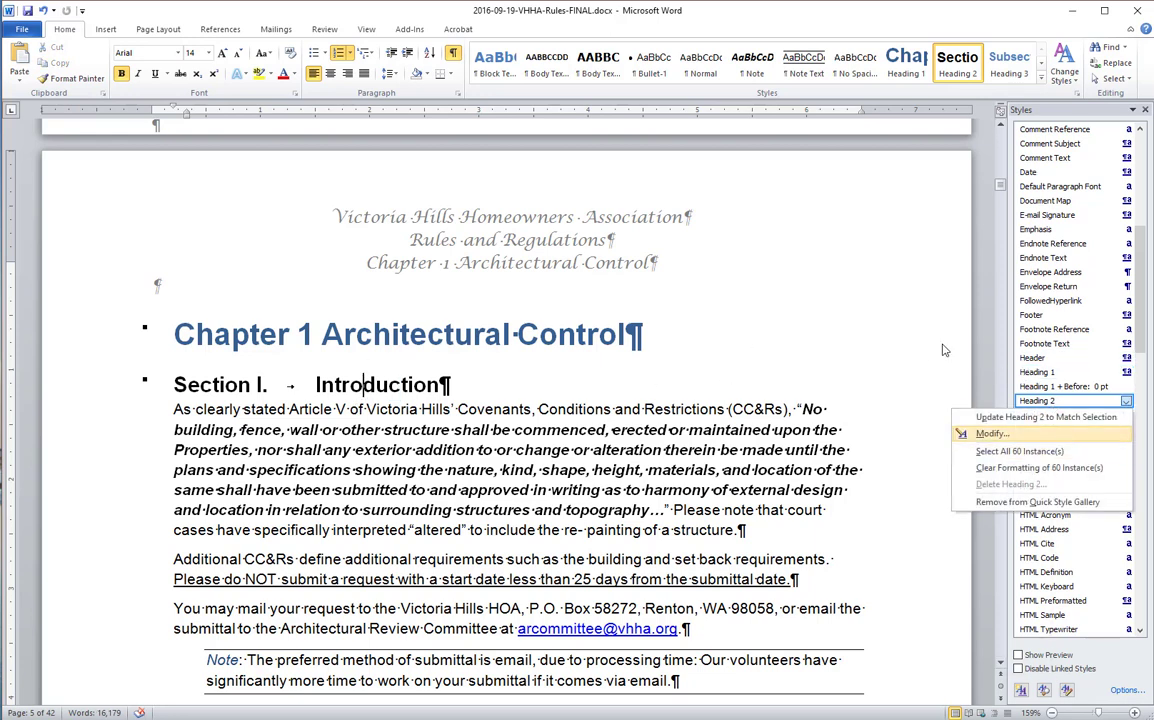
pyautogui.click(991, 433)
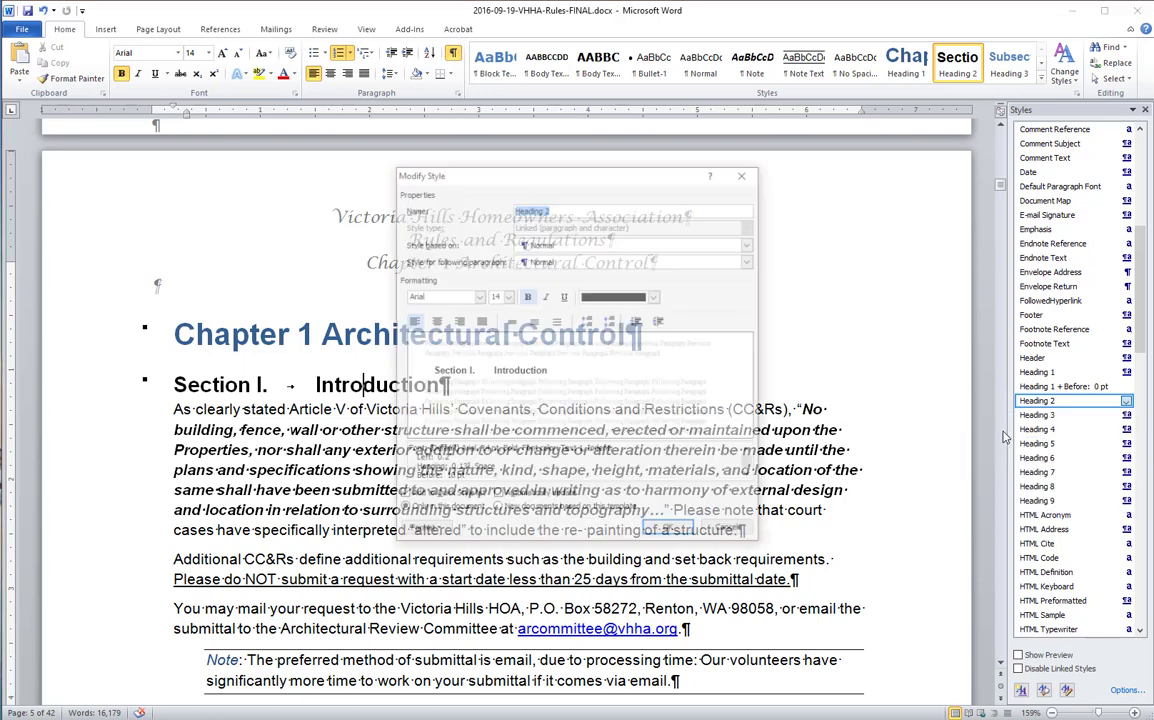
pyautogui.click(655, 296)
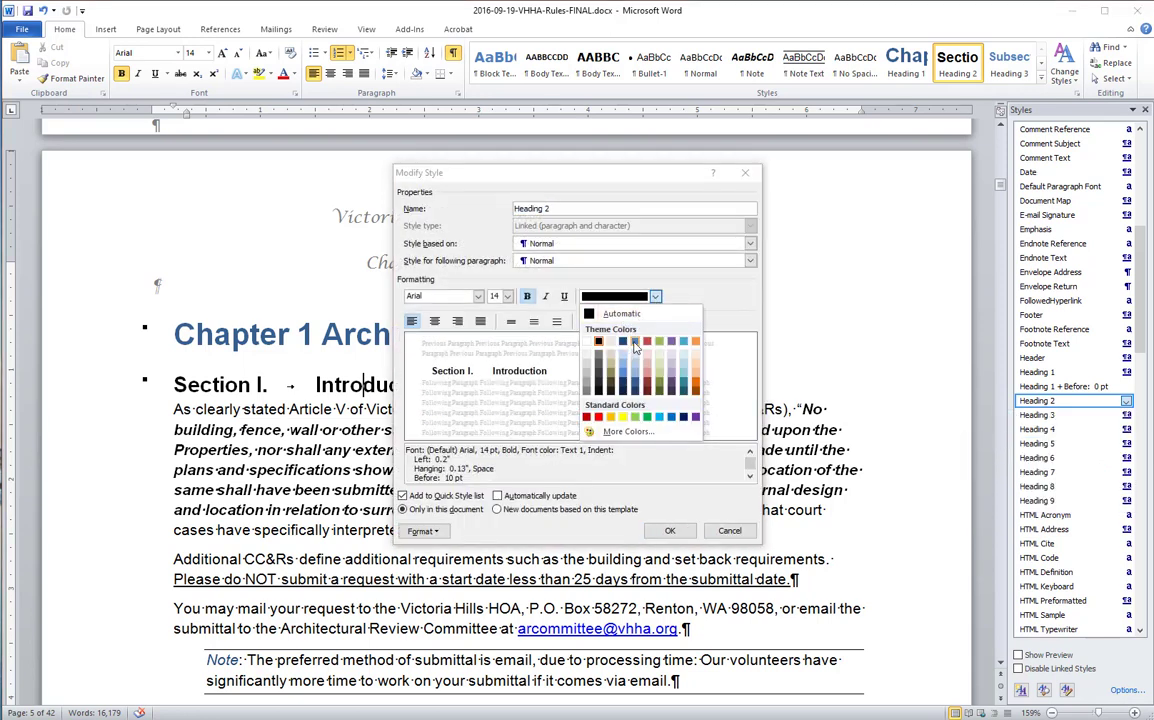
pyautogui.click(634, 343)
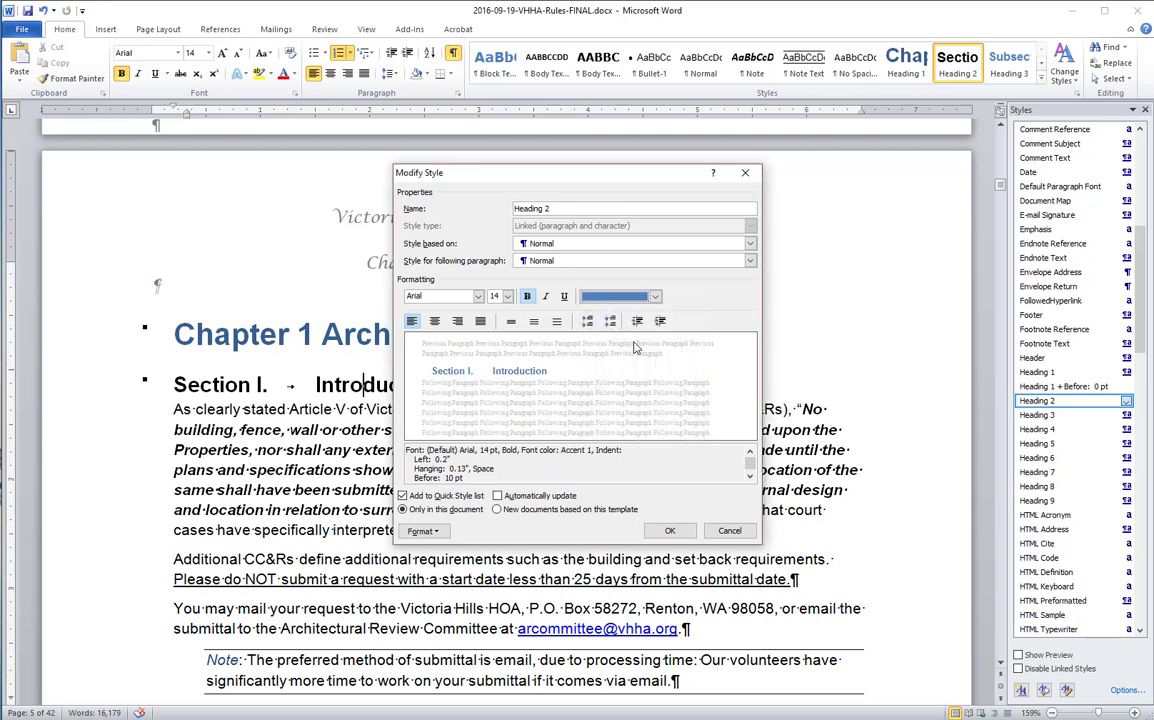
pyautogui.click(670, 531)
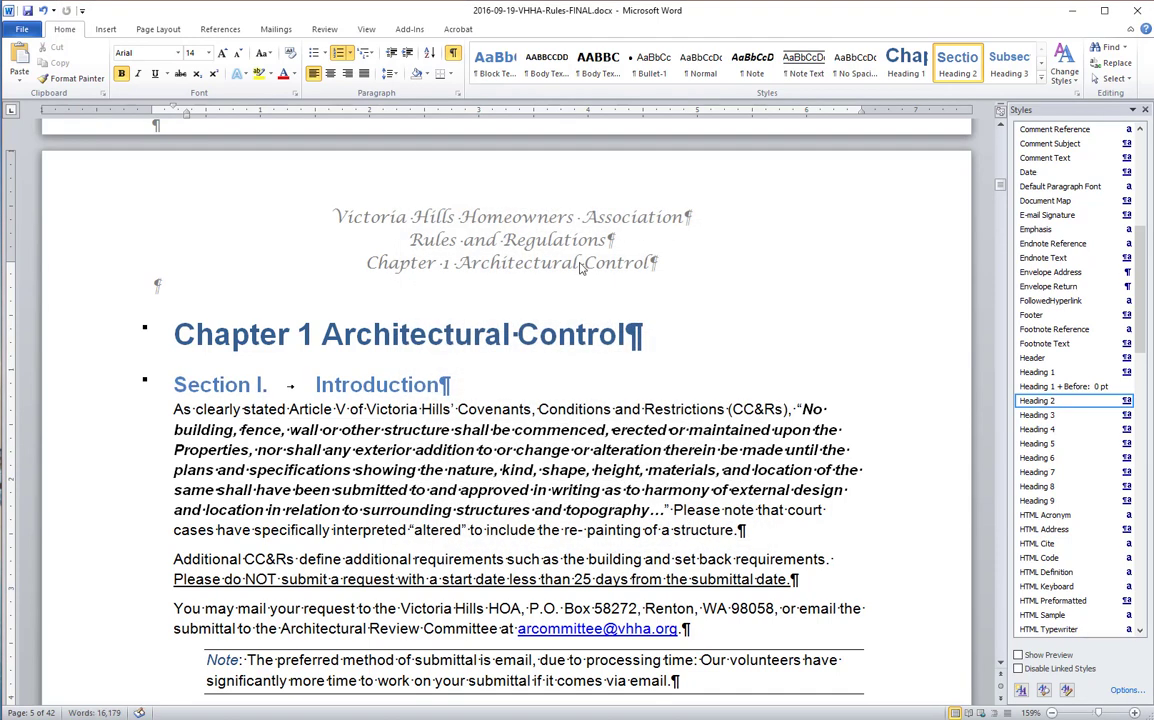
# Undo both font color changes made to the Heading 2 style
pyautogui.click(43, 11)
pyautogui.click(45, 15)
# Identify in the style list which style is applied to the paragraphs below the bulleted CC&Rs list on page 5
pyautogui.scroll(-10, 449, 429)
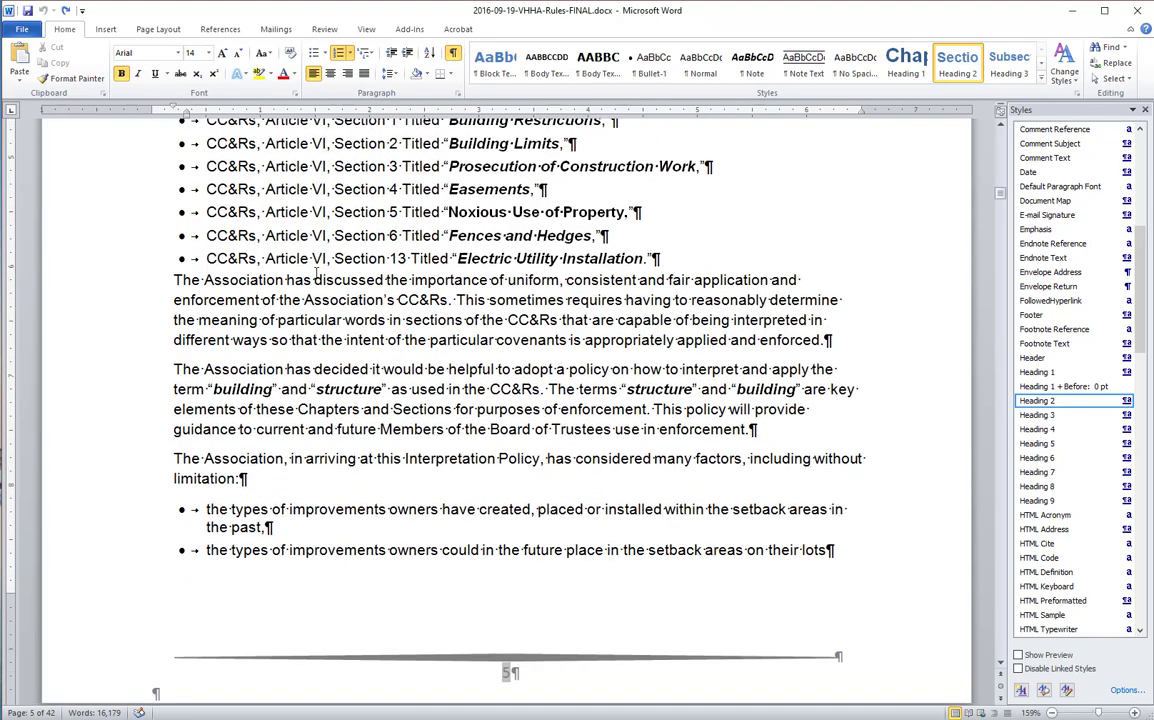
pyautogui.click(513, 340)
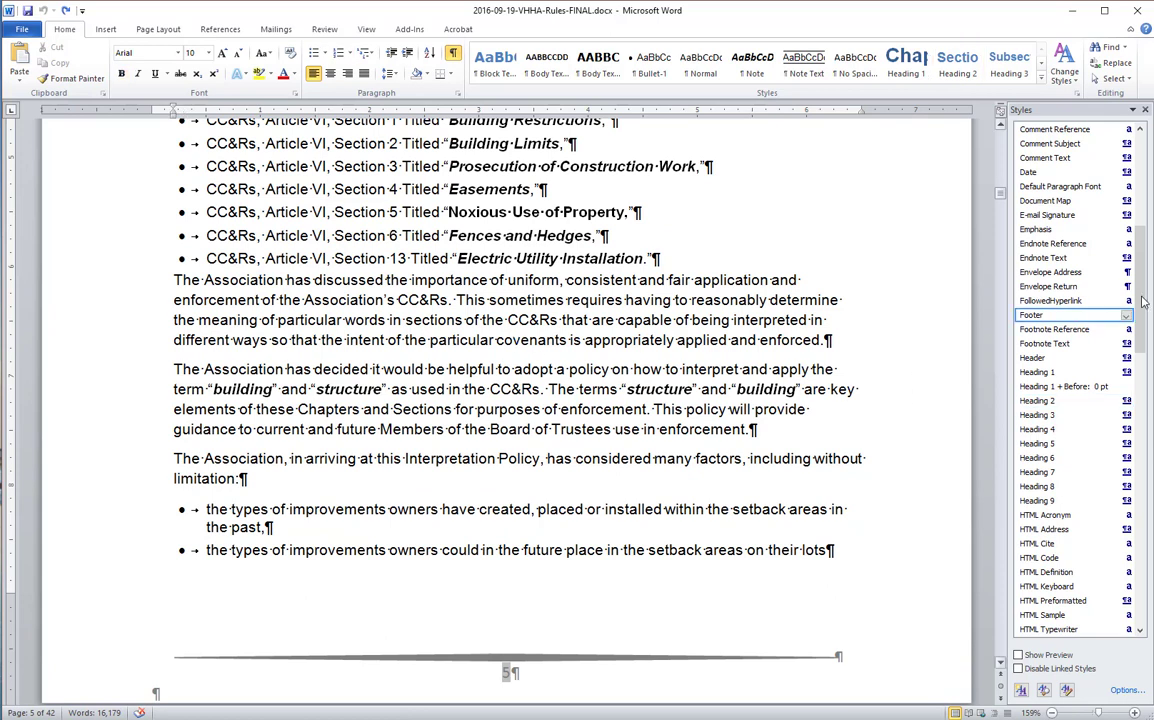
pyautogui.scroll(8, 1035, 305)
pyautogui.scroll(1, 1150, 248)
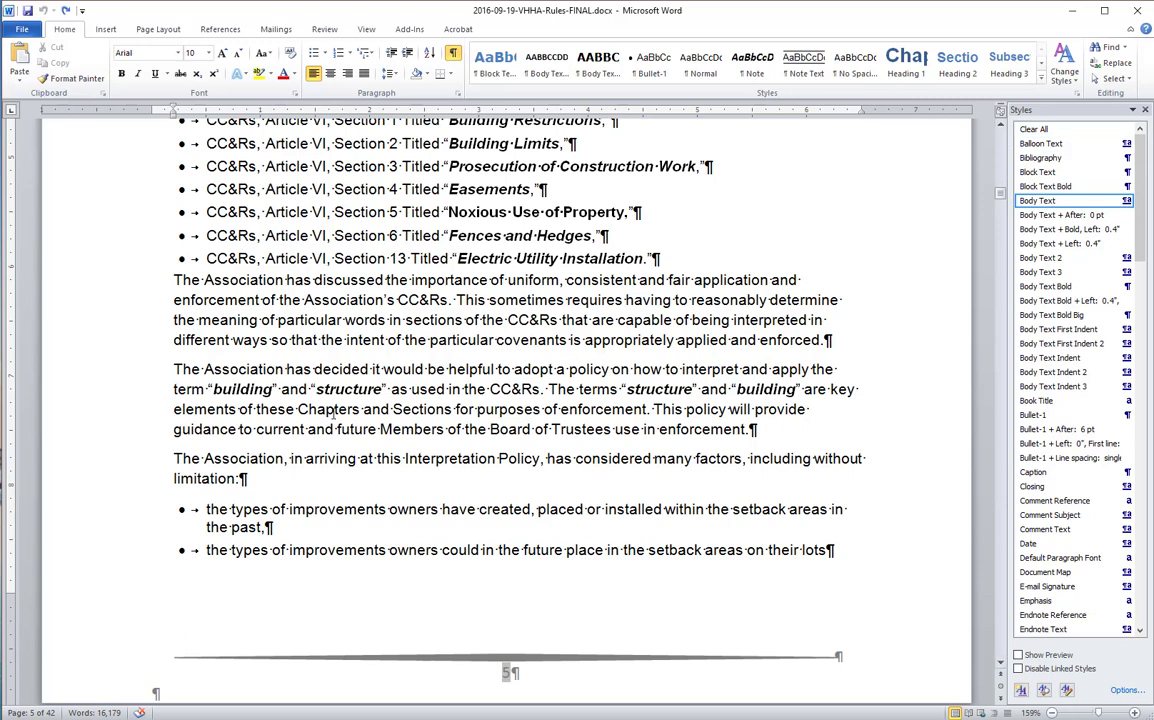
pyautogui.click(384, 369)
pyautogui.click(521, 460)
# Open the Body Text style for modification and review its paragraph spacing, line and page break, and tab stop settings
pyautogui.rightClick(1065, 204)
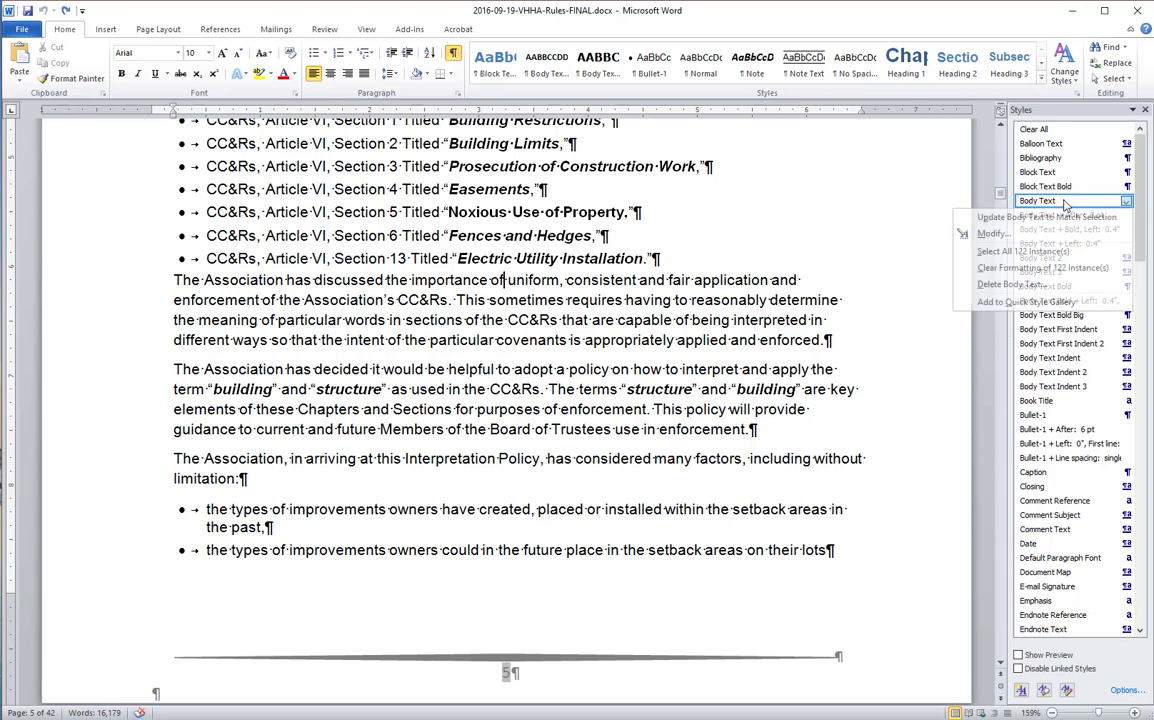
pyautogui.click(990, 233)
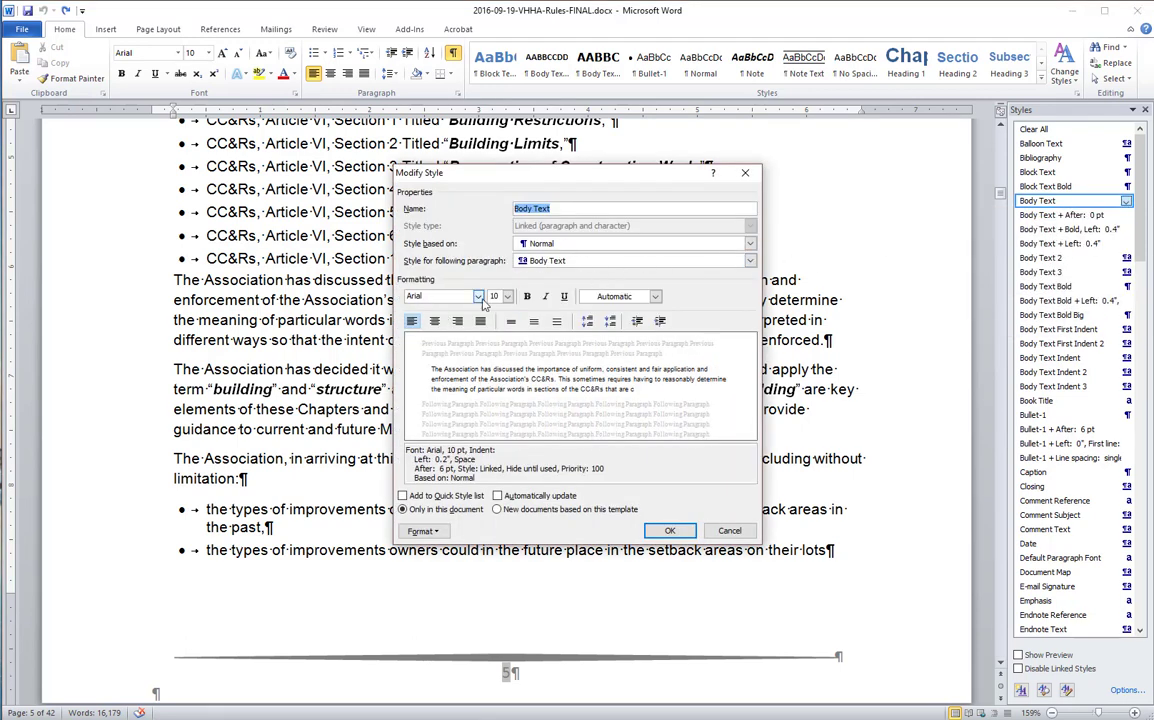
pyautogui.click(437, 533)
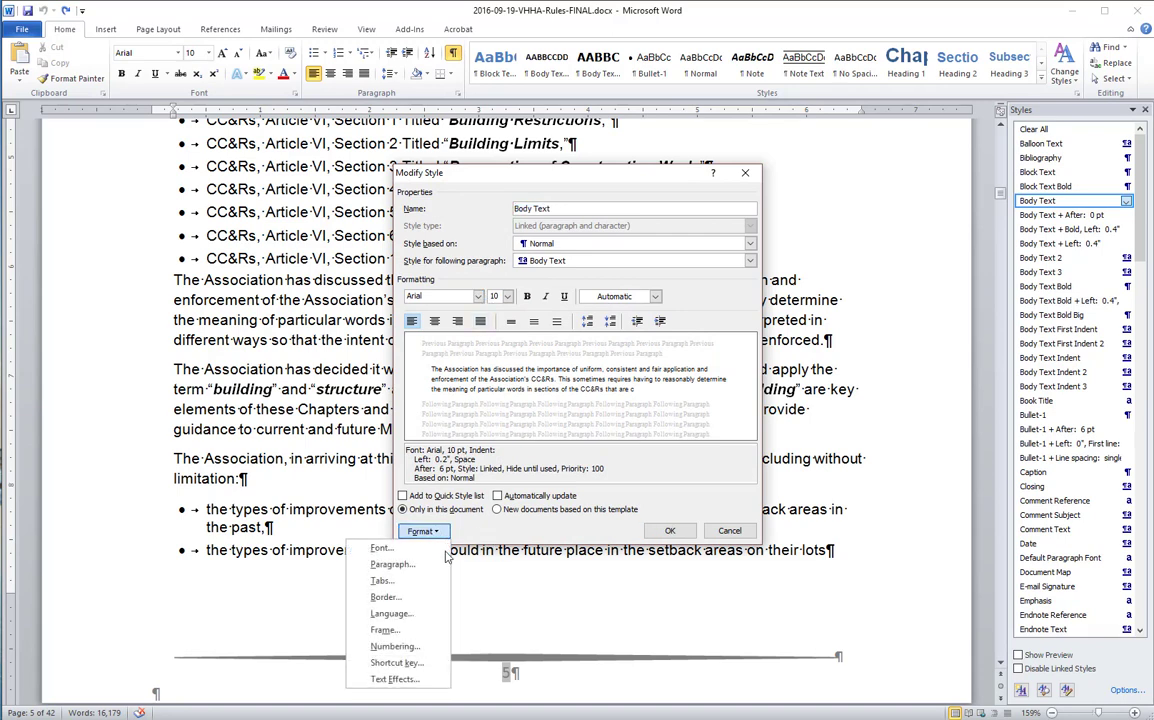
pyautogui.click(392, 565)
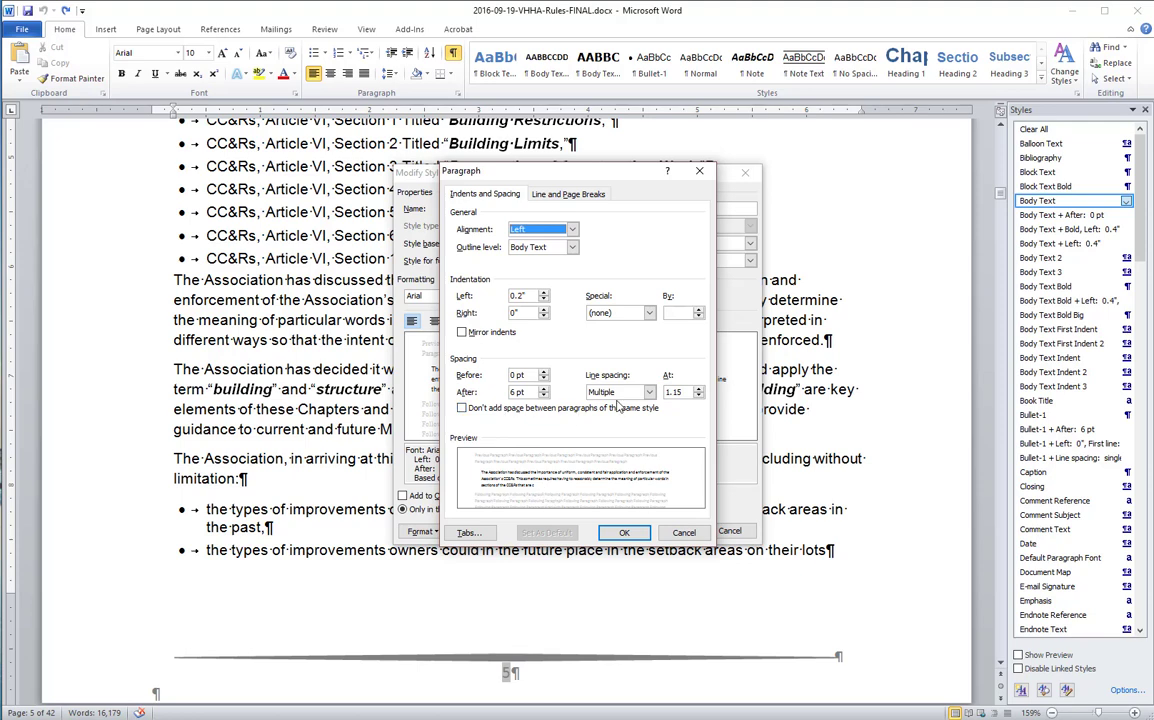
pyautogui.click(545, 194)
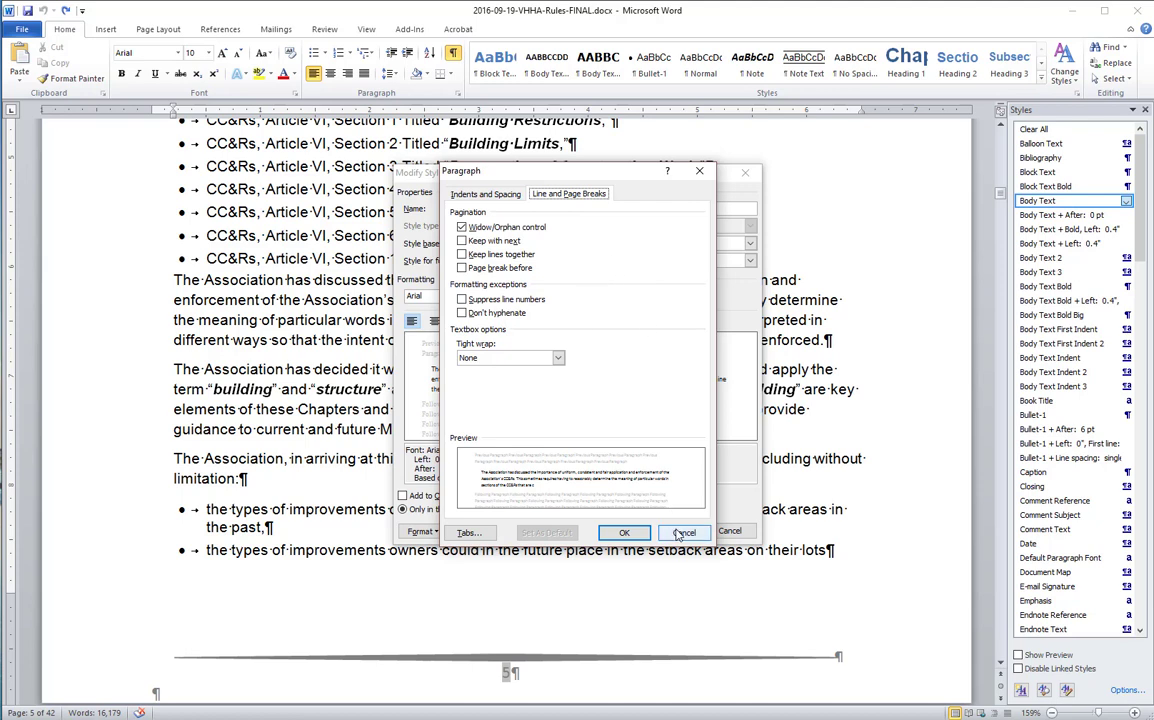
pyautogui.click(470, 533)
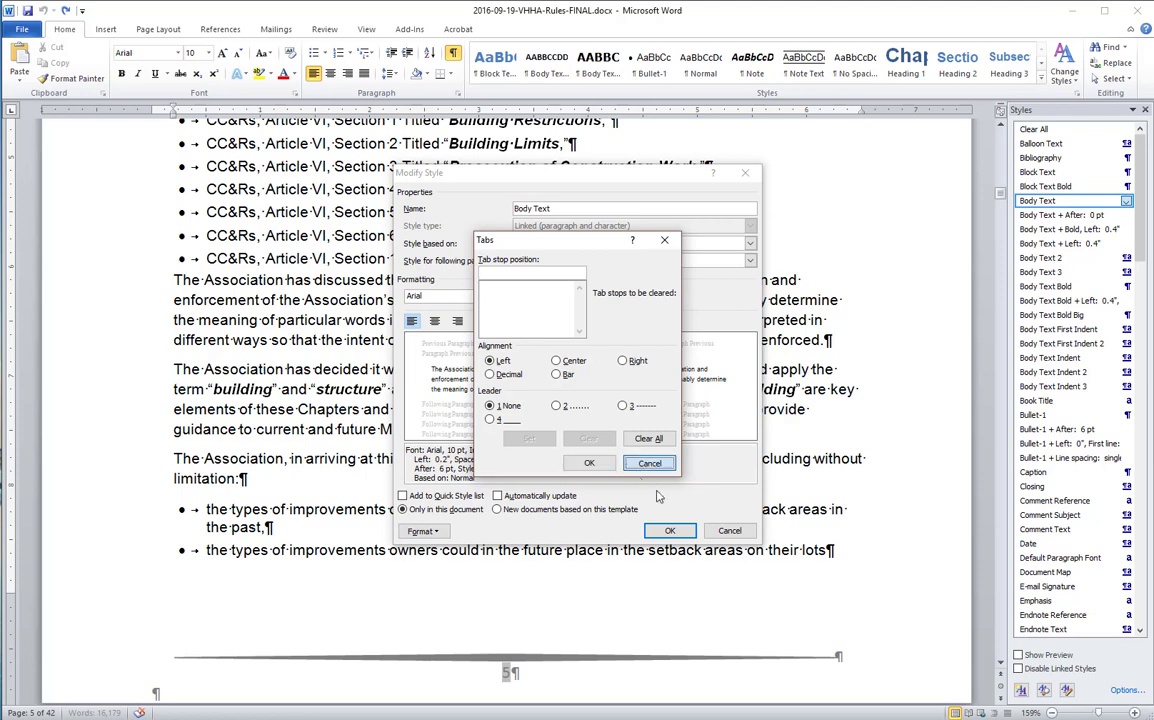
pyautogui.click(640, 464)
# Add the Small caps font effect to the Body Text style and apply the modification
pyautogui.click(420, 531)
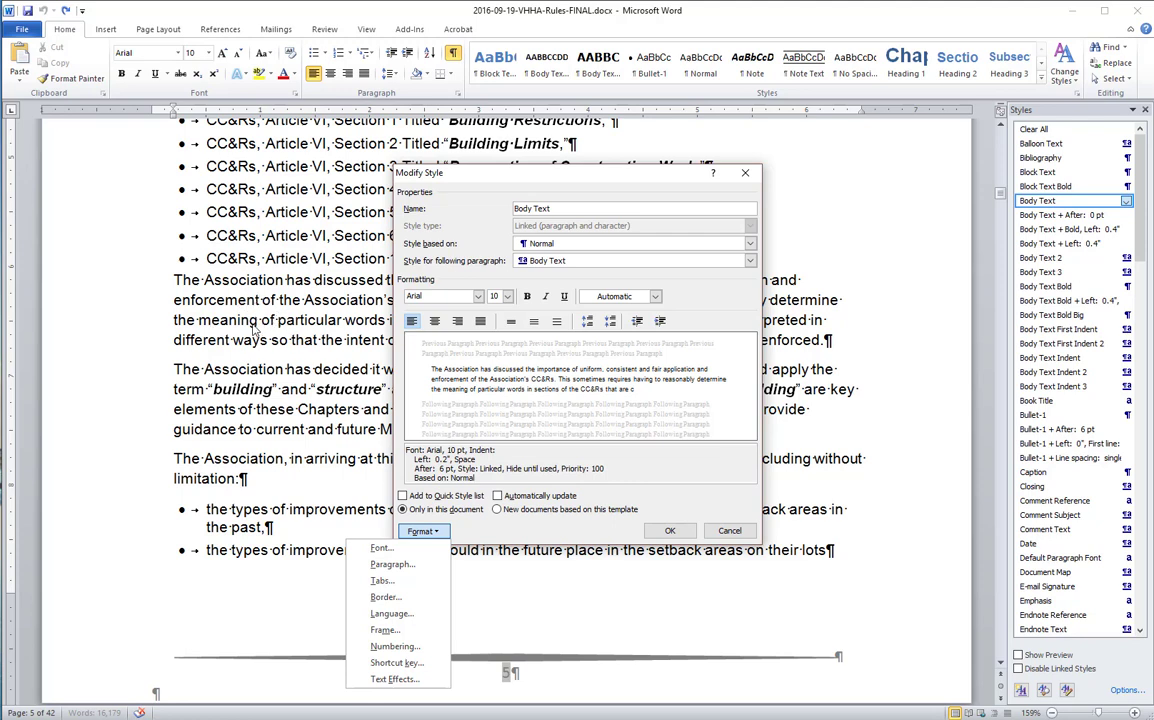
pyautogui.click(380, 548)
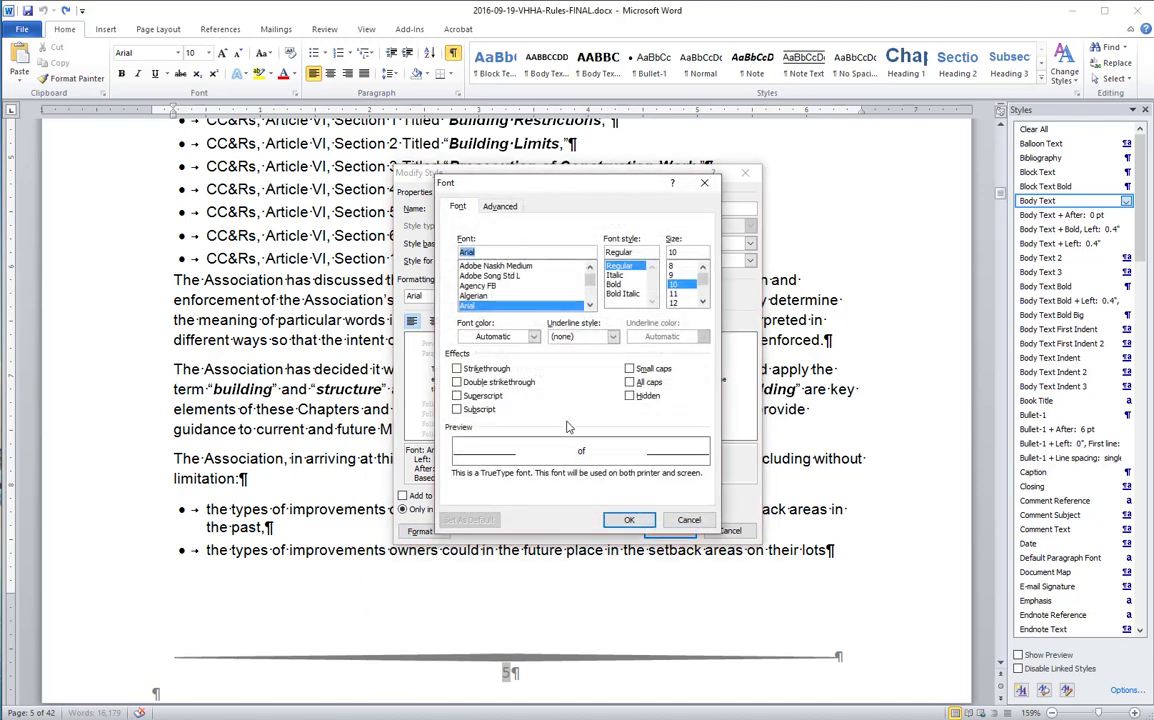
pyautogui.click(631, 369)
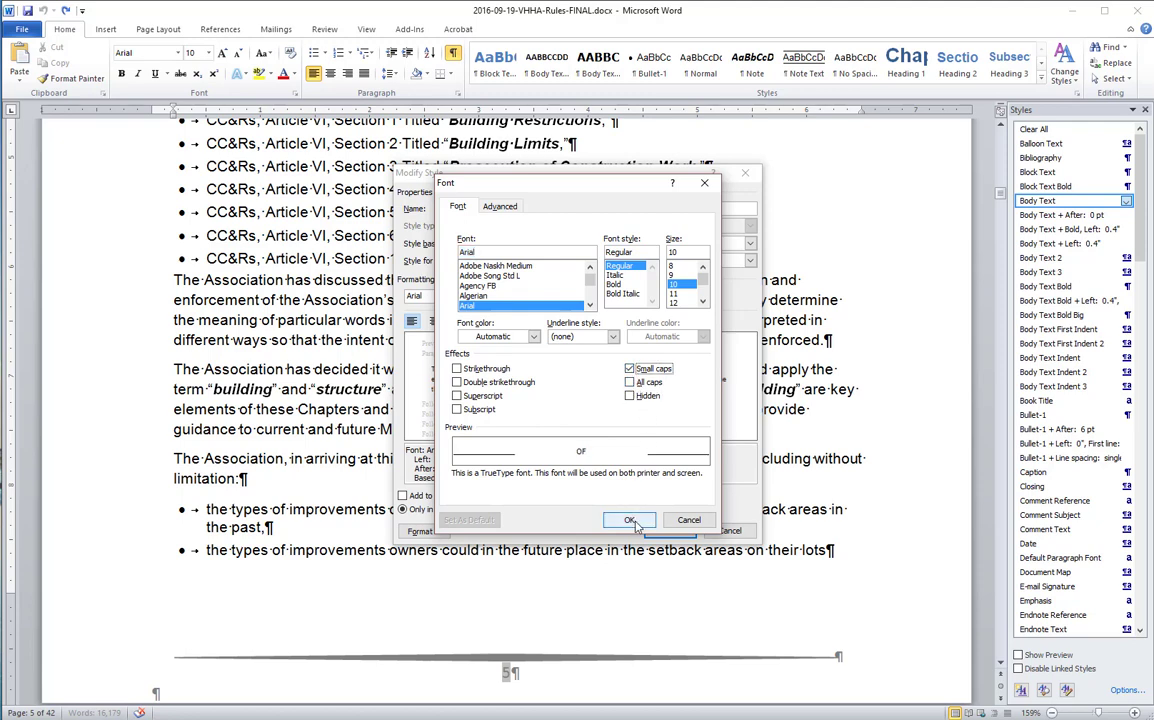
pyautogui.click(632, 522)
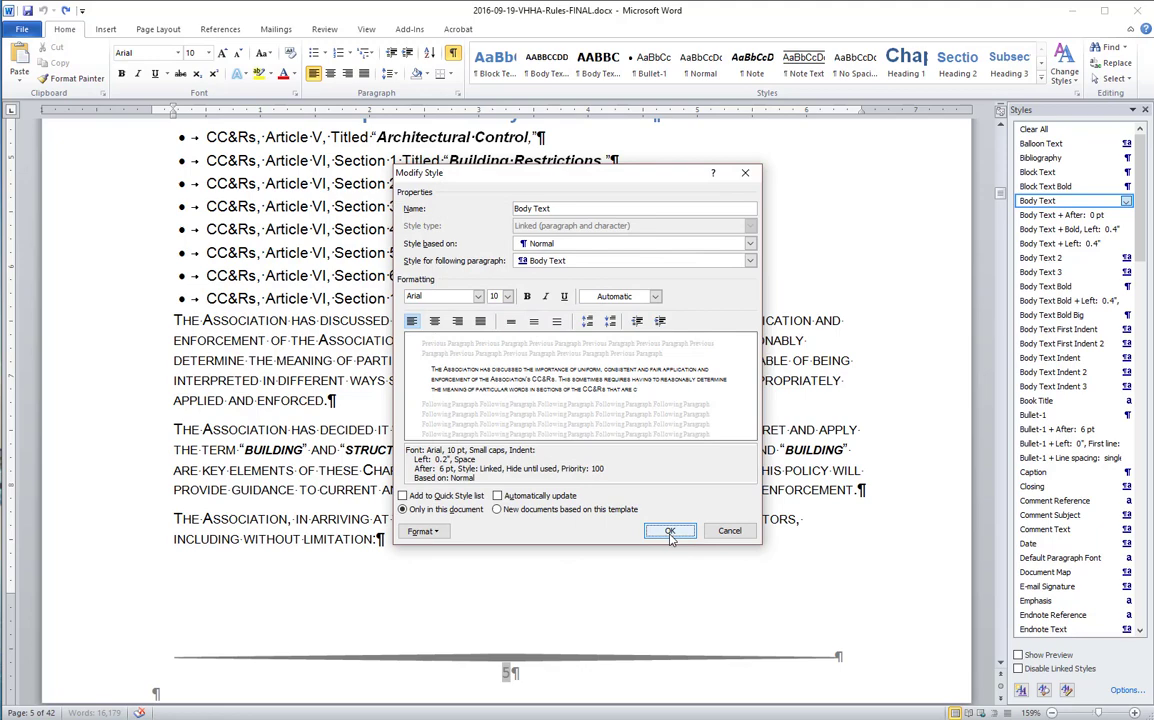
pyautogui.click(670, 531)
# Examine the body paragraphs in Chapter 1 and Chapter 11 for the Body Text style change, returning to page 5
pyautogui.scroll(-6, 863, 471)
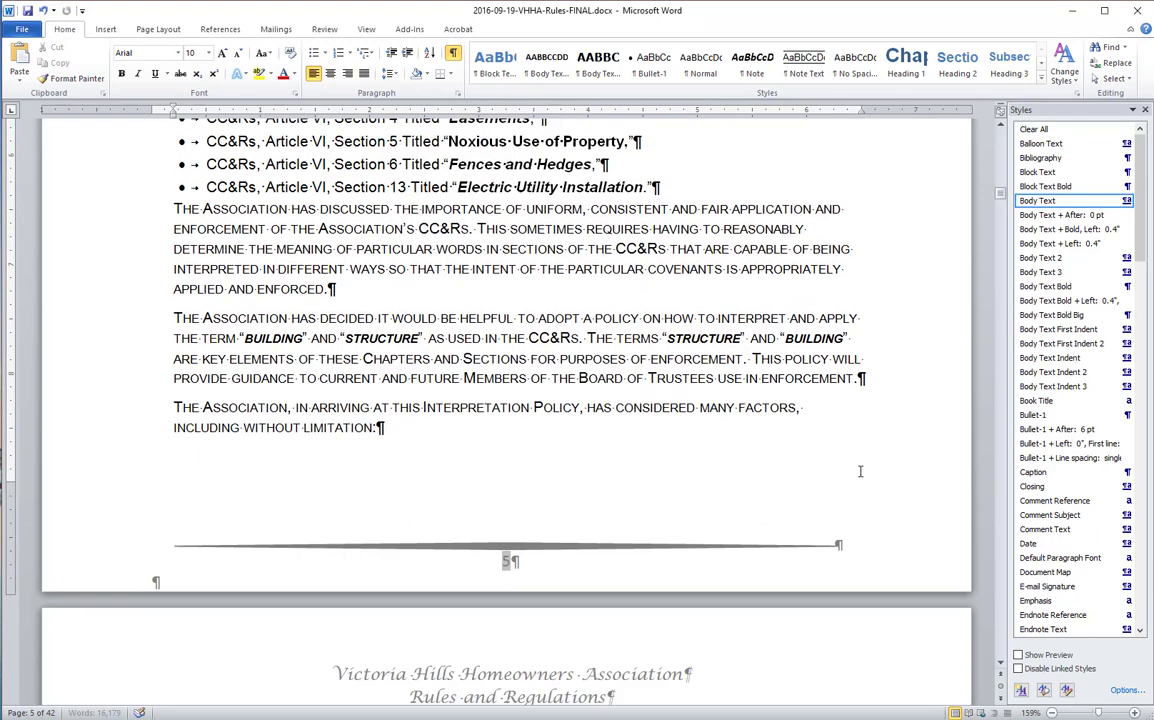
pyautogui.scroll(-6, 849, 471)
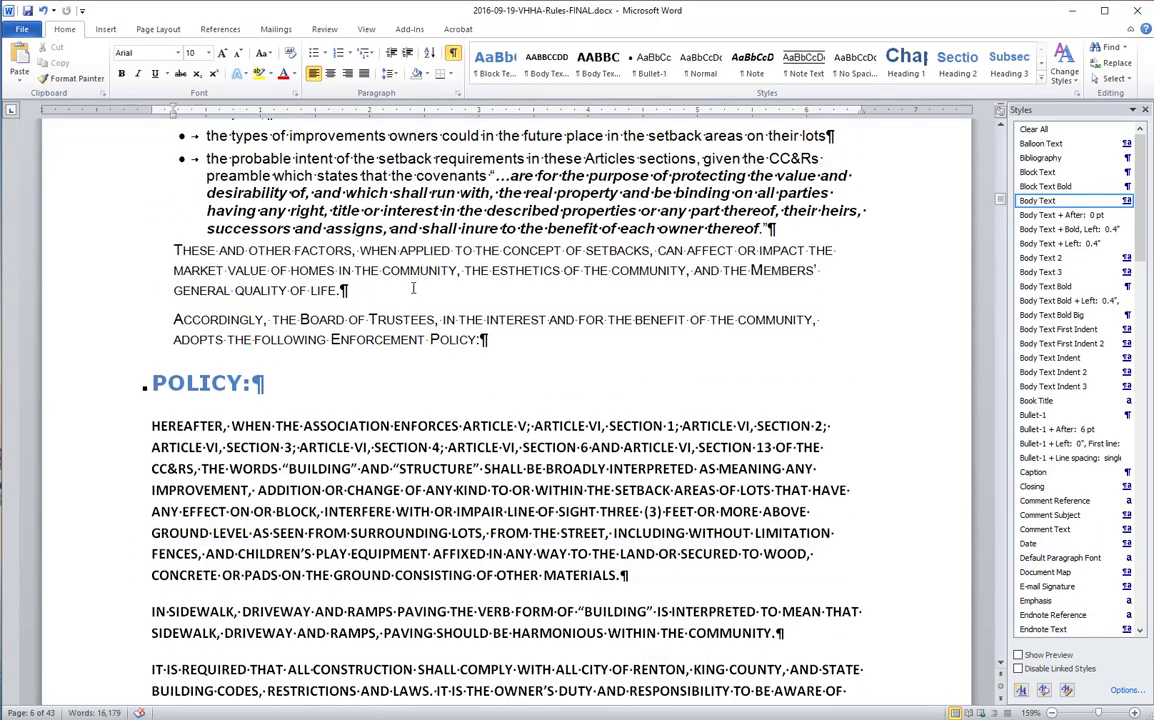
pyautogui.scroll(-9, 266, 270)
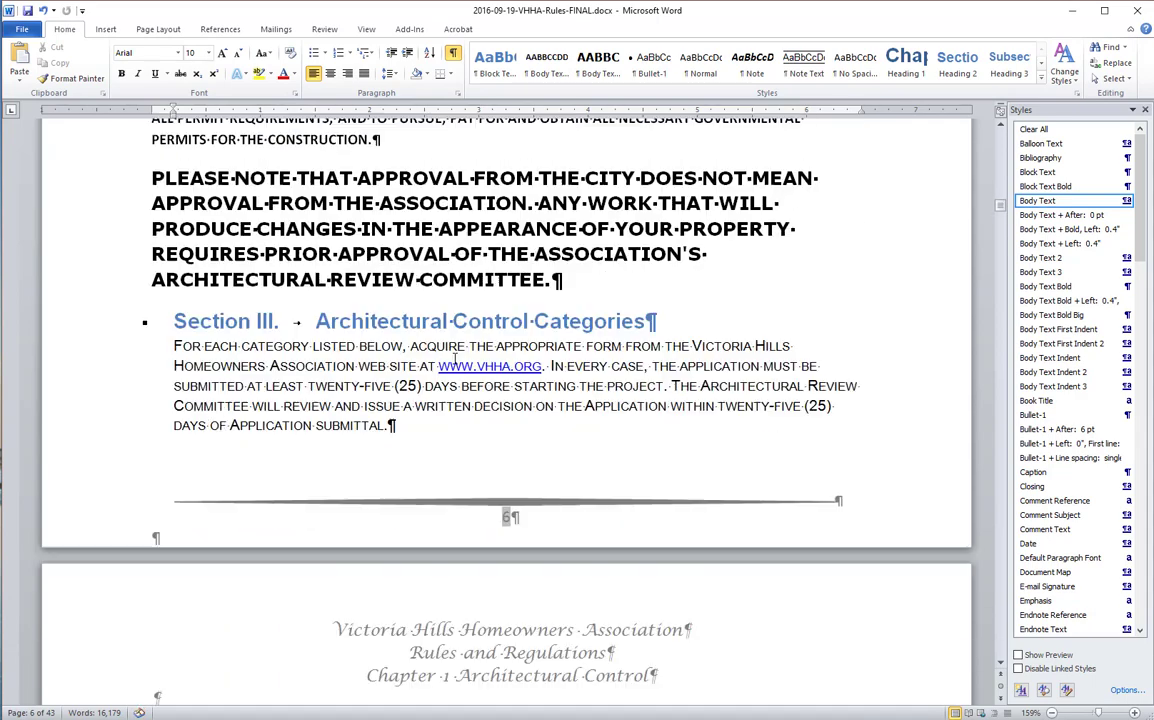
pyautogui.scroll(-6, 346, 330)
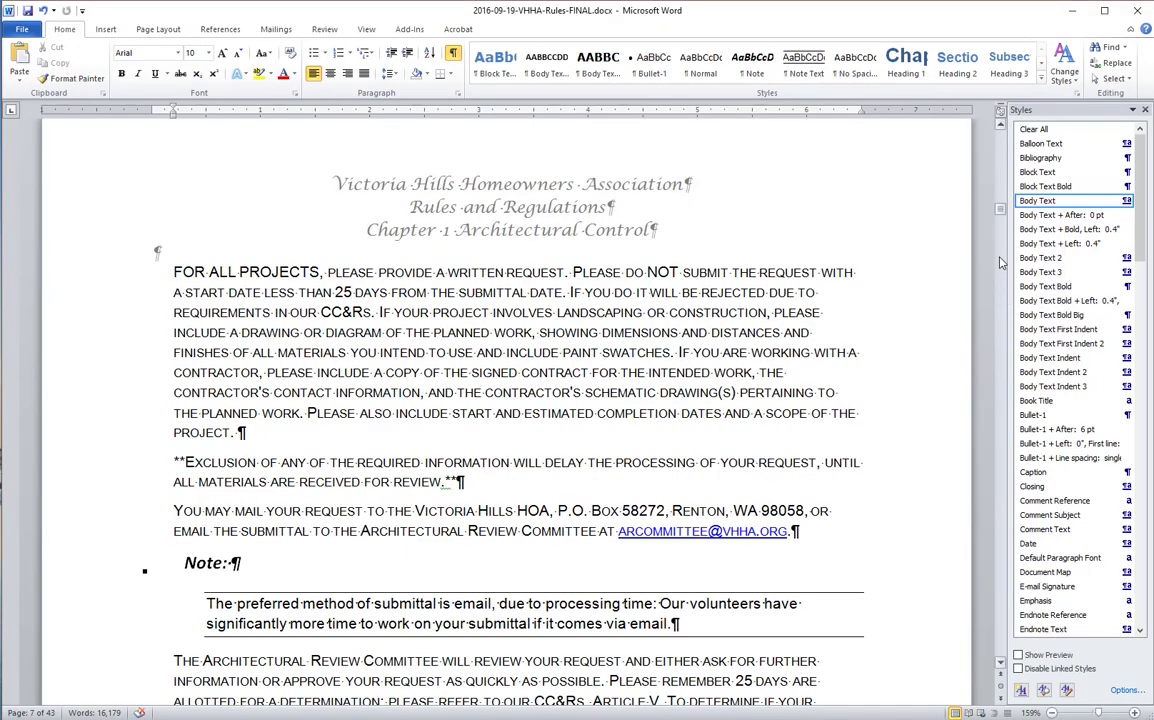
pyautogui.moveTo(1000, 208)
pyautogui.mouseDown()
pyautogui.moveTo(1002, 635)
pyautogui.moveTo(993, 604)
pyautogui.mouseUp()
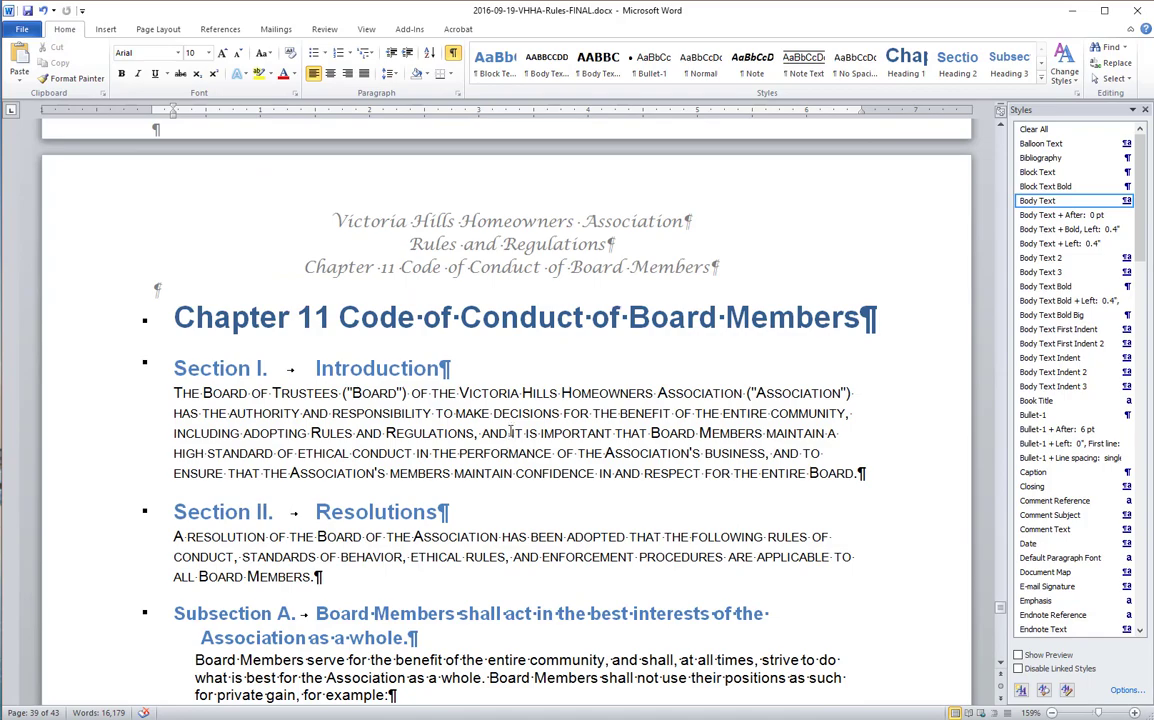
pyautogui.moveTo(1000, 604); pyautogui.dragTo(1000, 193)
pyautogui.scroll(3, 462, 256)
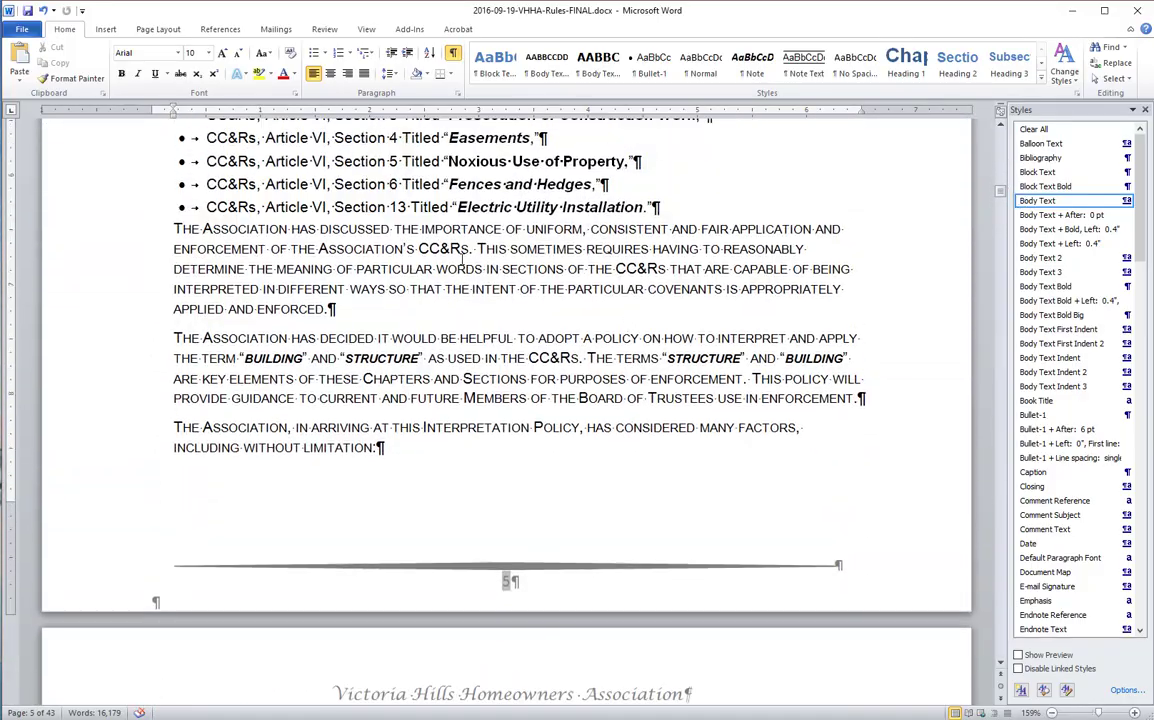